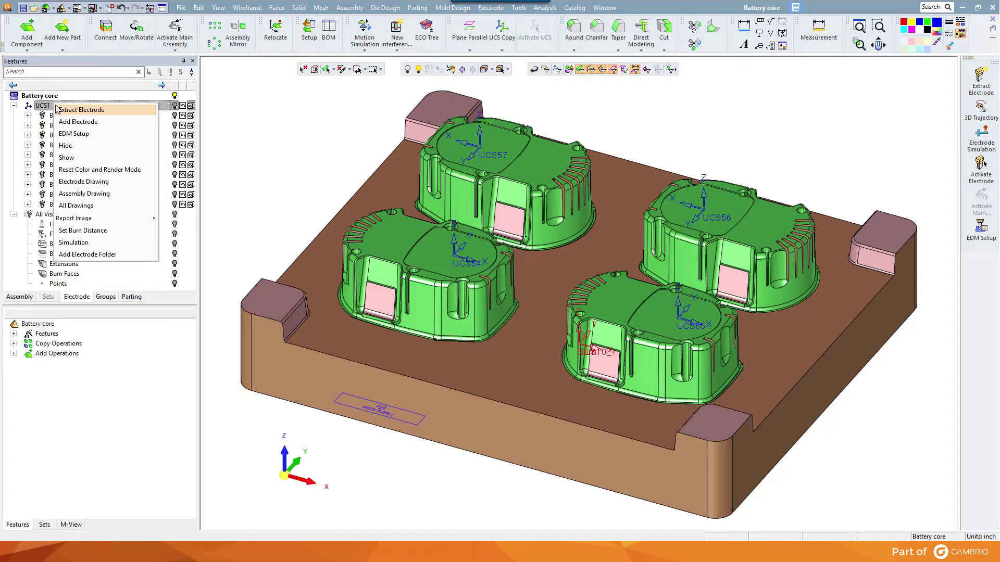
Open the EDM Setup for UCS1 and display the Battery core part's parameters
{"action": "left_click", "coordinate": [66, 134]}
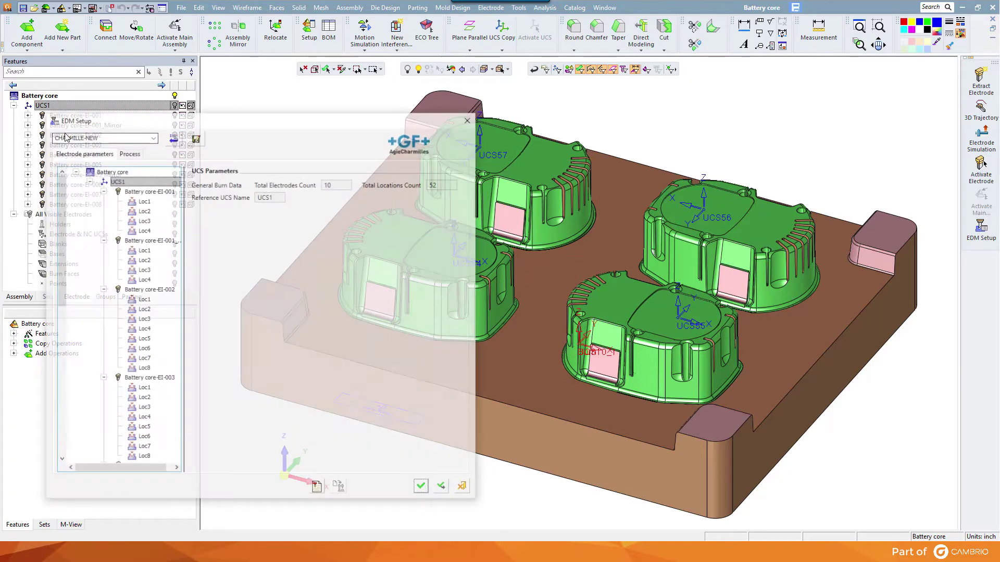
{"action": "left_click", "coordinate": [111, 170]}
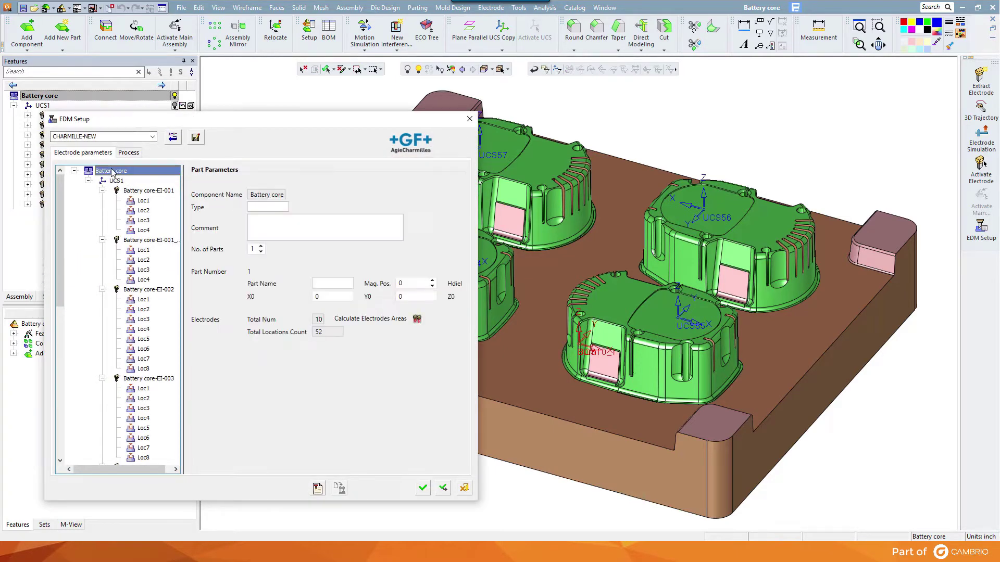
{"action": "left_click_drag", "start_coordinate": [255, 126], "coordinate": [435, 92]}
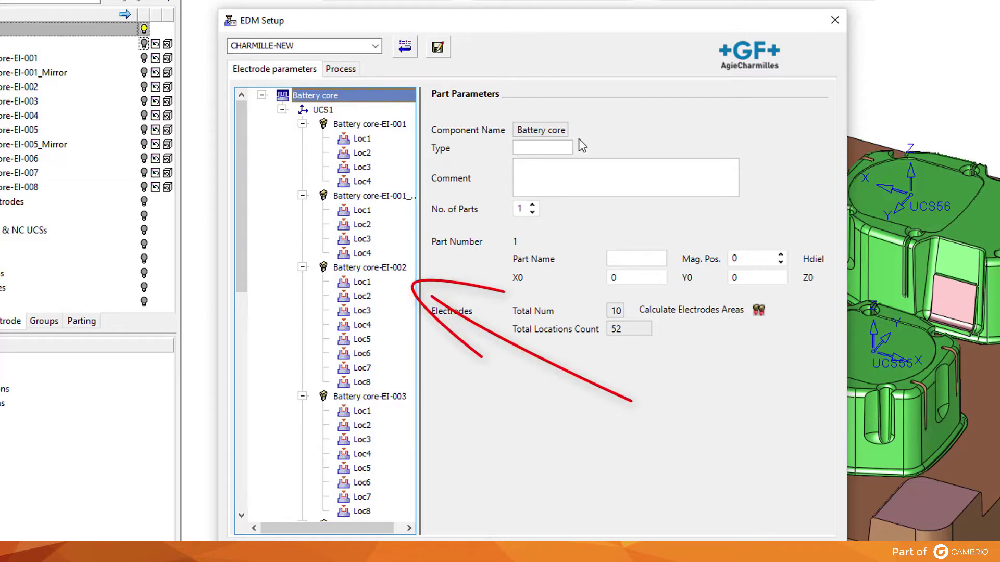
Name the part CORE BLOCK and enter the comment READY TO BURN 1 THROUGH 8
{"action": "left_click", "coordinate": [648, 259]}
{"action": "type", "text": "CORE"}
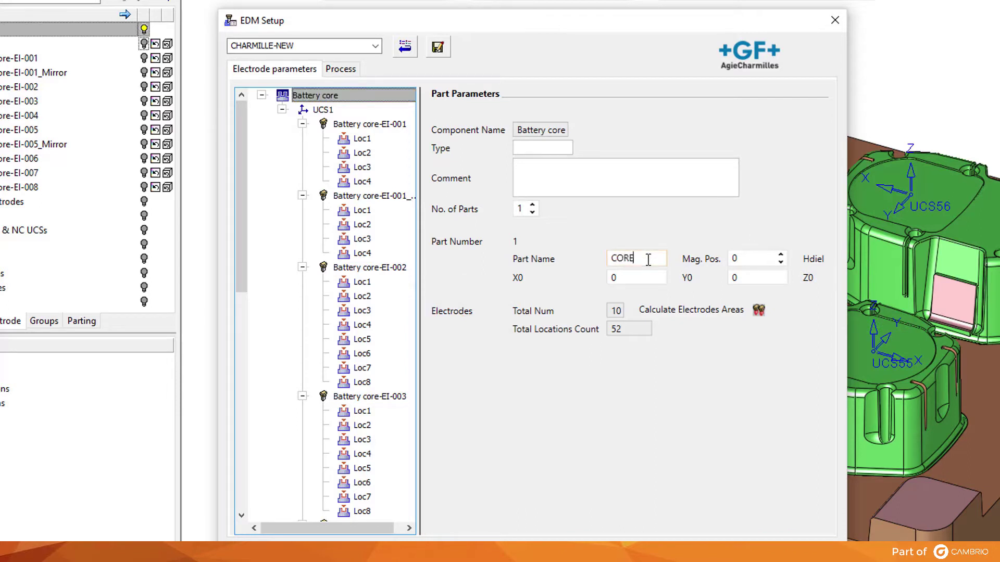
{"action": "type", "text": " BLOCK"}
{"action": "left_click", "coordinate": [560, 165]}
{"action": "type", "text": "READY TO BURN 1 THROUGH 8"}
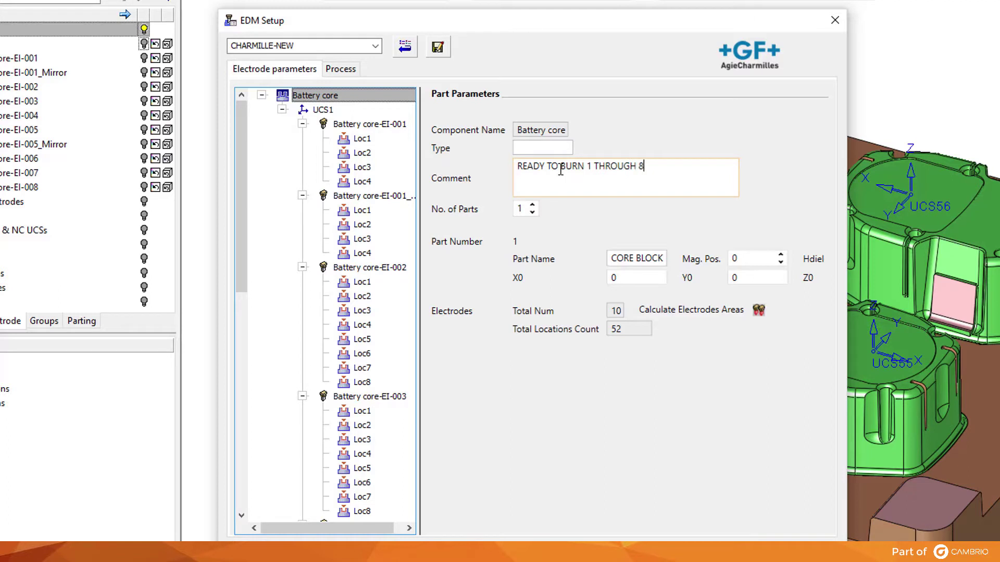
Calculate the electrode areas for the Battery core part
{"action": "left_click", "coordinate": [759, 311]}
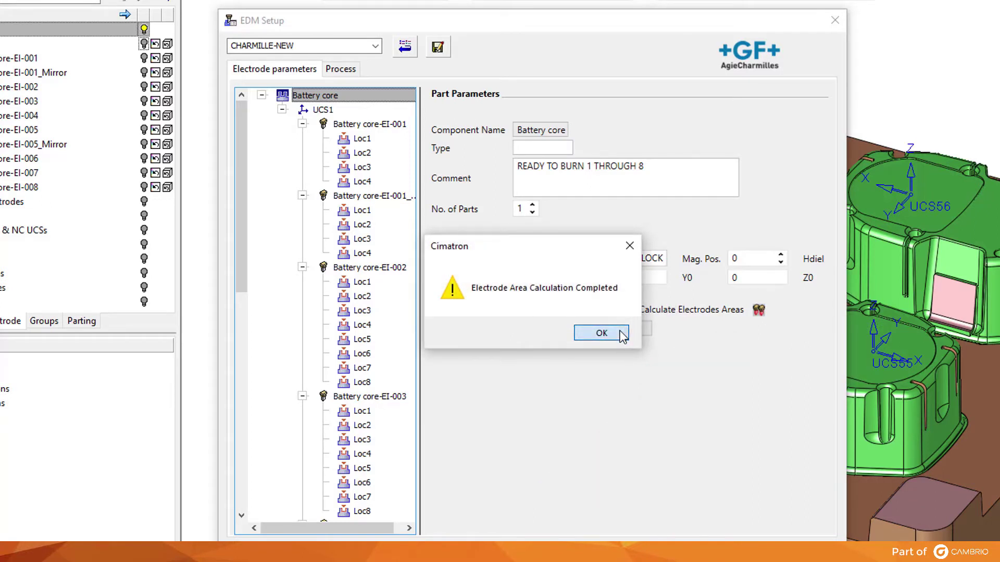
{"action": "left_click", "coordinate": [601, 333]}
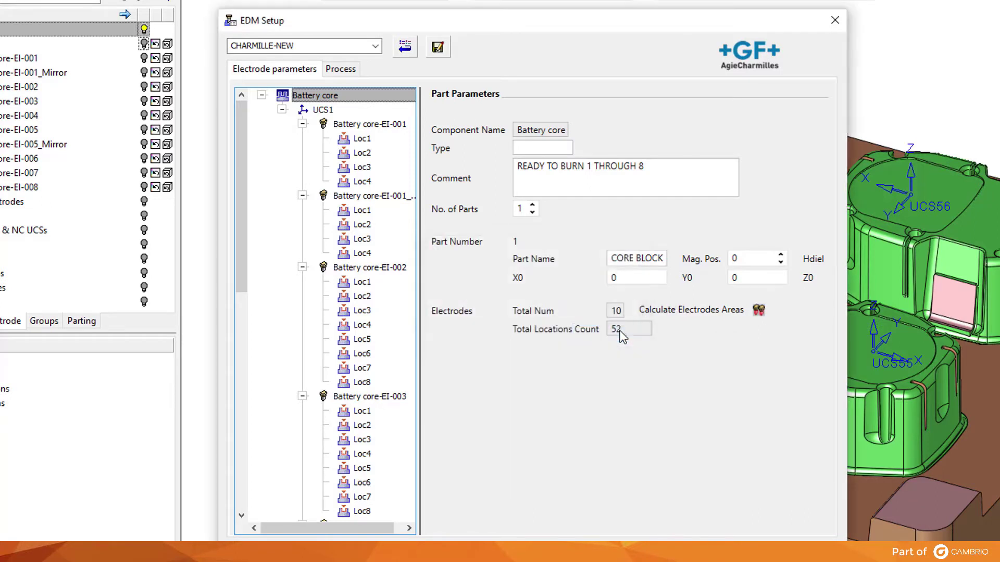
Review the shape parameters, EDM parameters and burning stages of electrode Battery core-EI-001, including the machining pass options for Tool1
{"action": "left_click", "coordinate": [368, 125]}
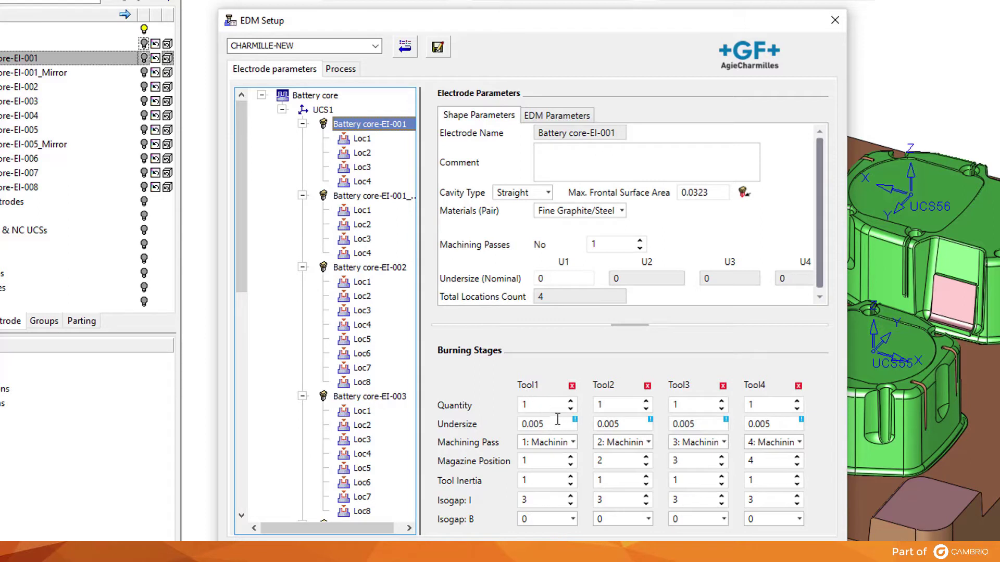
{"action": "left_click", "coordinate": [501, 118]}
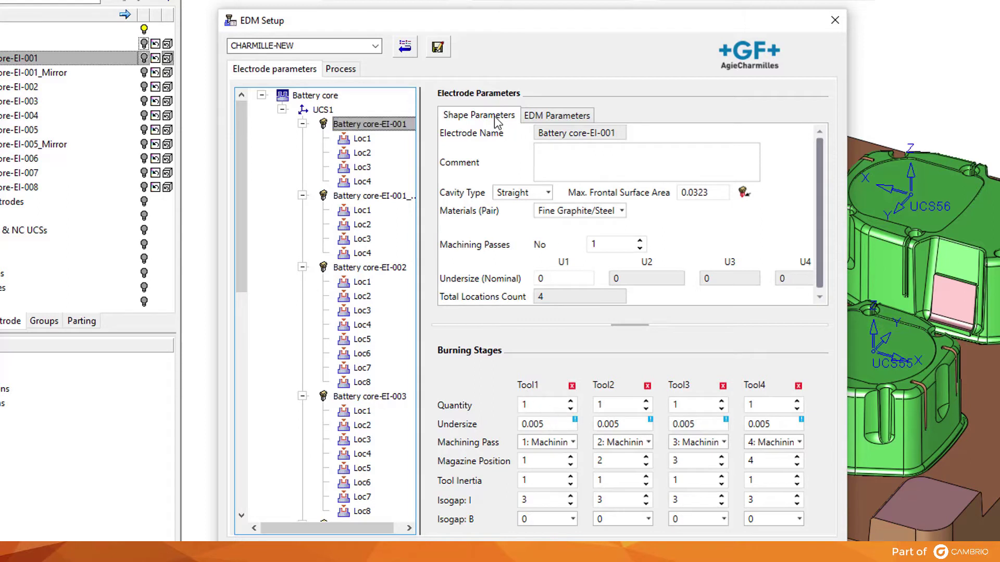
{"action": "left_click", "coordinate": [546, 120]}
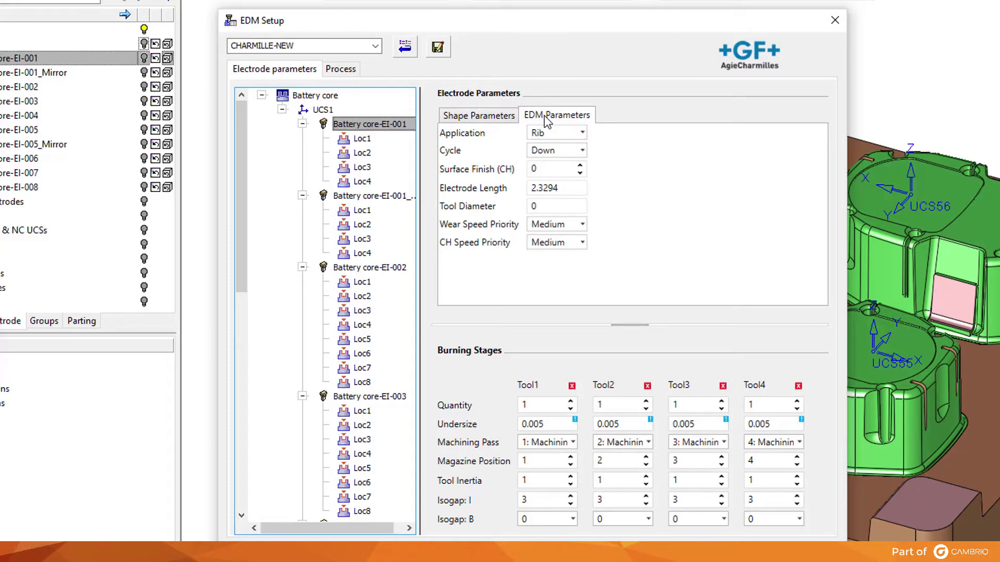
{"action": "left_click", "coordinate": [501, 119]}
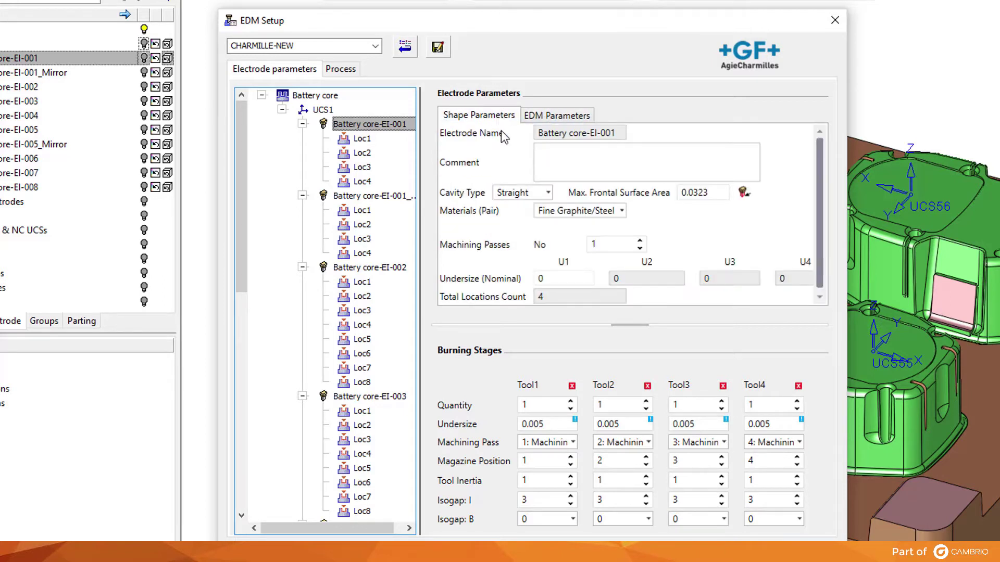
{"action": "left_click", "coordinate": [546, 406]}
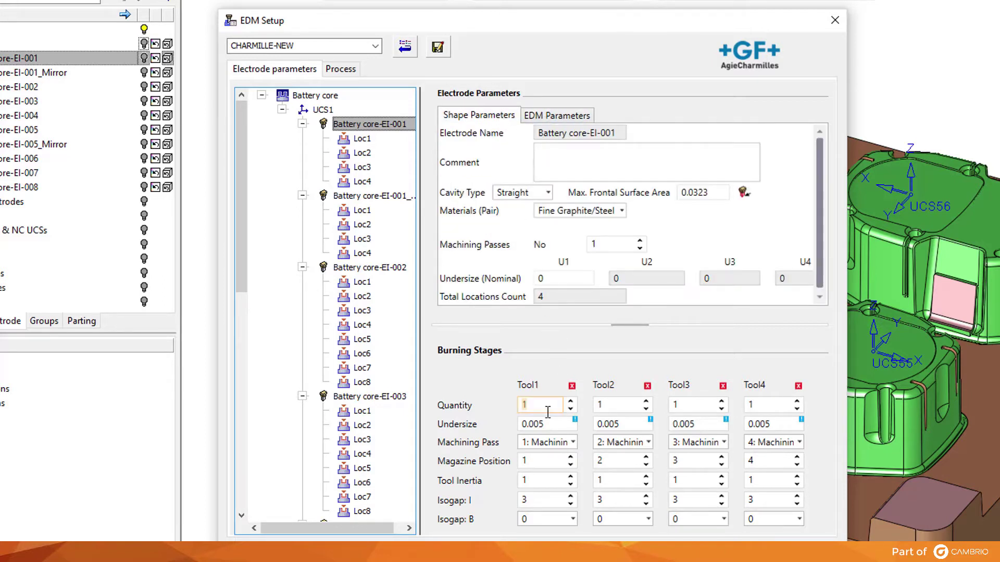
{"action": "left_click", "coordinate": [546, 465]}
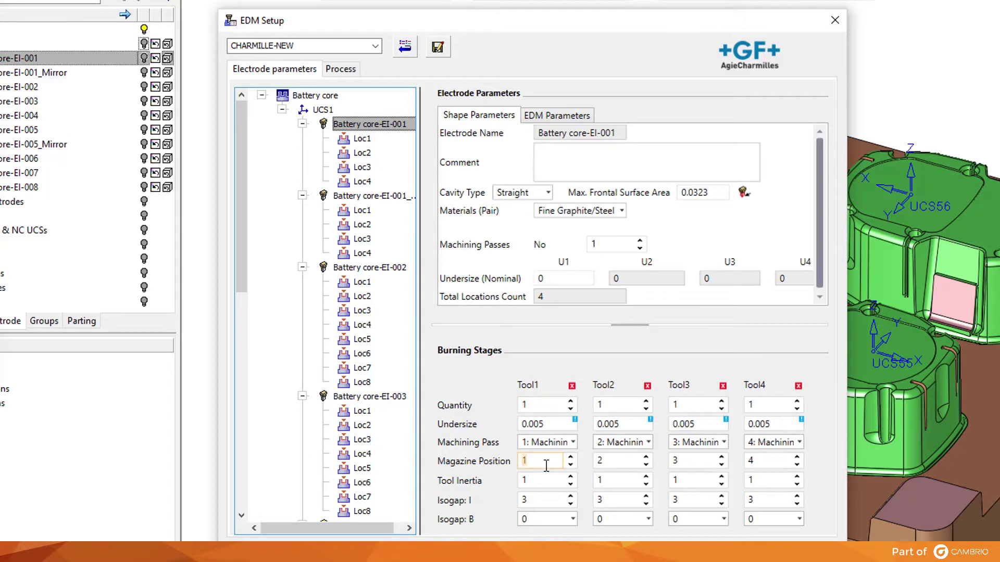
{"action": "left_click", "coordinate": [574, 442]}
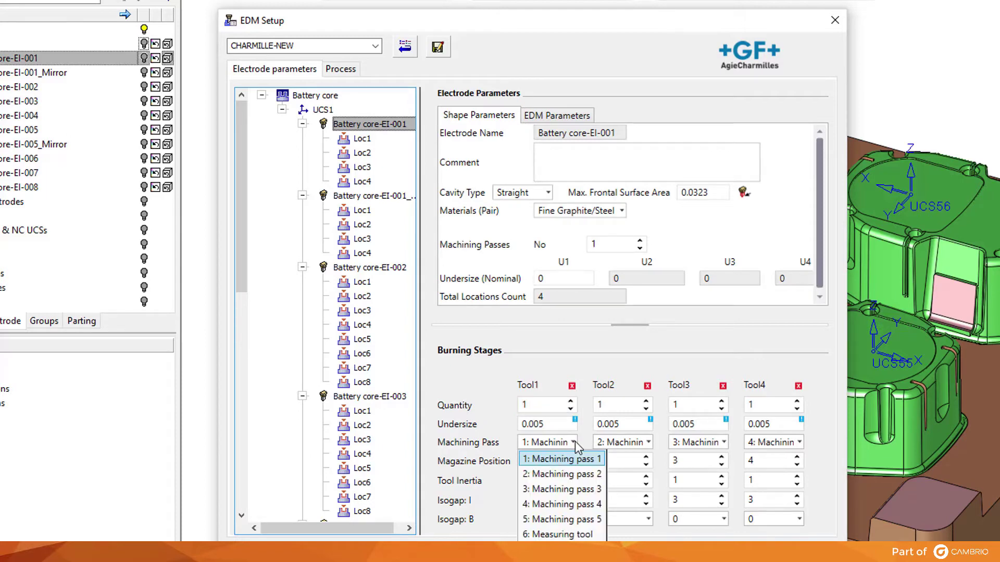
{"action": "left_click", "coordinate": [574, 442]}
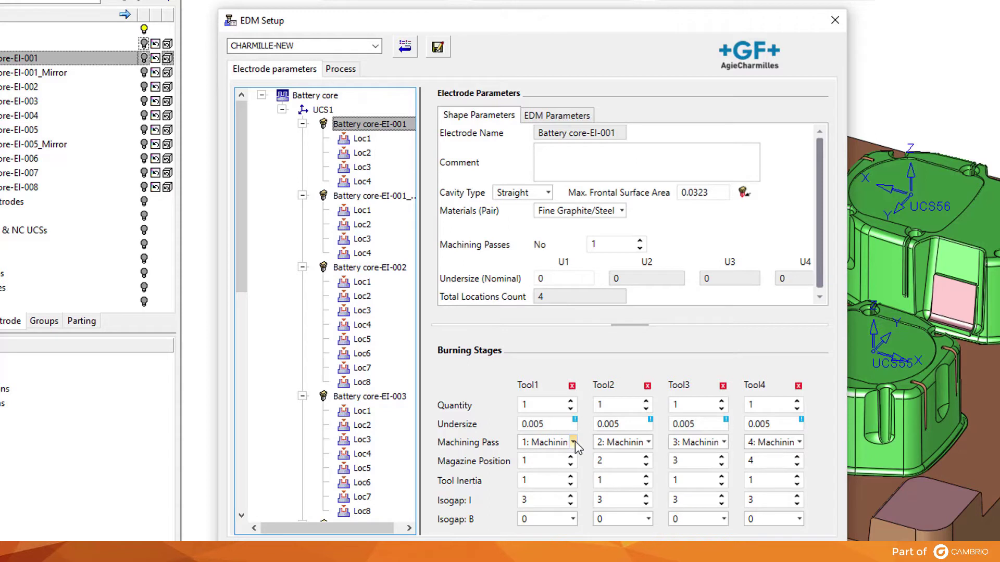
Examine the location parameters of Loc1 for Battery core-EI-001 and Loc1 for Battery core-EI-008, including the latter's 3D trajectory
{"action": "left_click", "coordinate": [362, 139]}
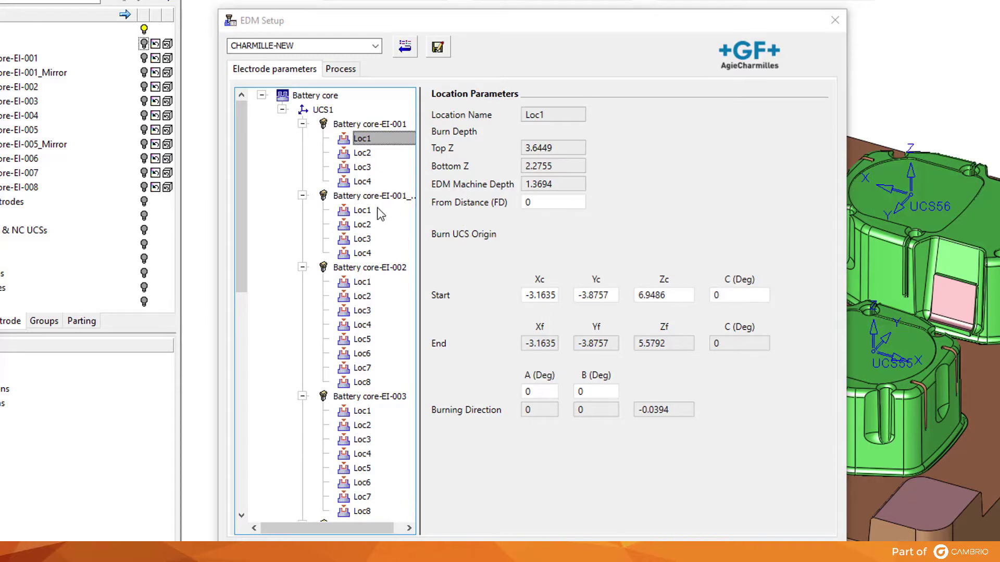
{"action": "scroll", "coordinate": [380, 213], "scroll_direction": "down", "scroll_amount": 11}
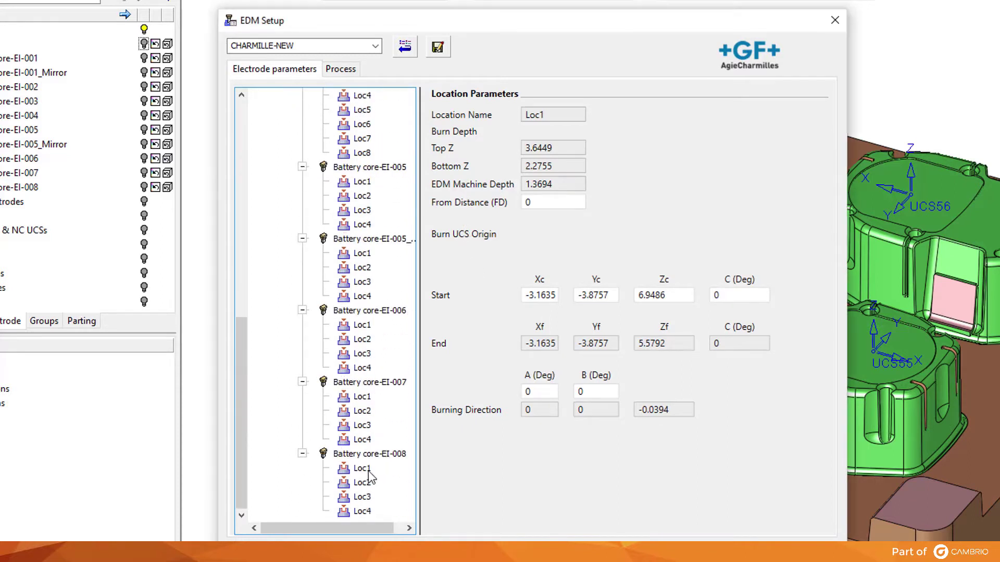
{"action": "left_click", "coordinate": [363, 470]}
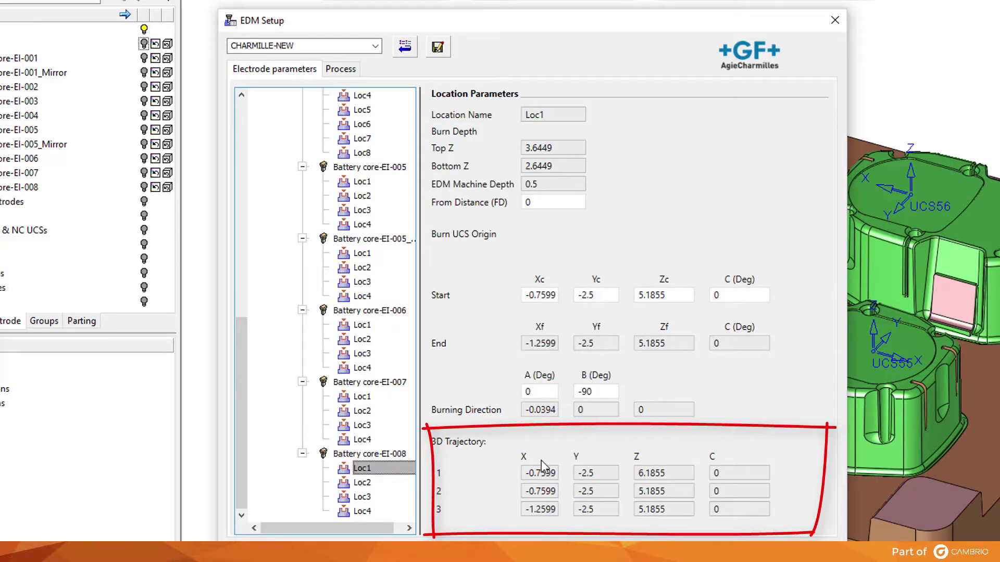
{"action": "left_click", "coordinate": [529, 472]}
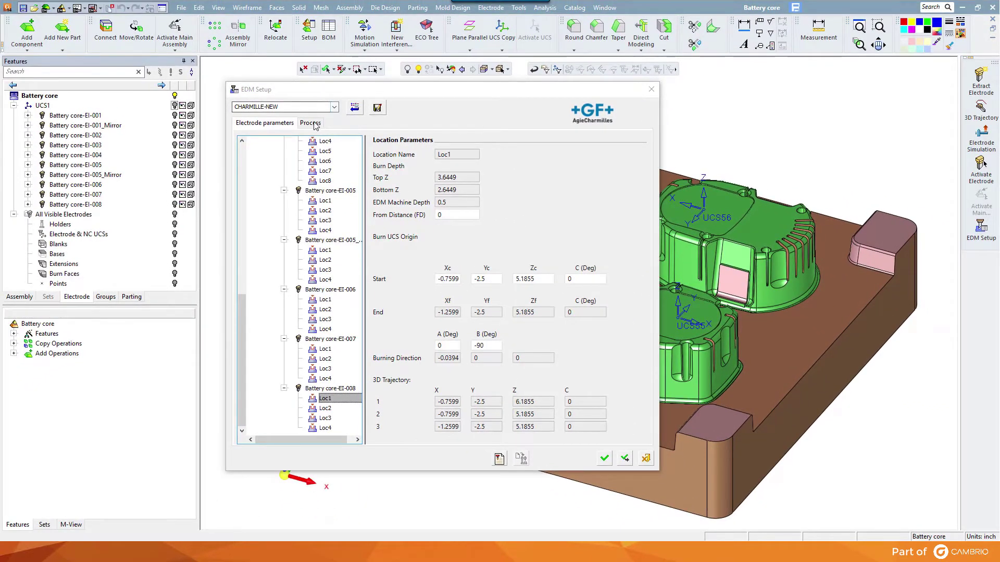
Switch the EDM Setup to the burn process, hide the Battery core part and display all UCS1 electrodes from below
{"action": "left_click", "coordinate": [311, 123]}
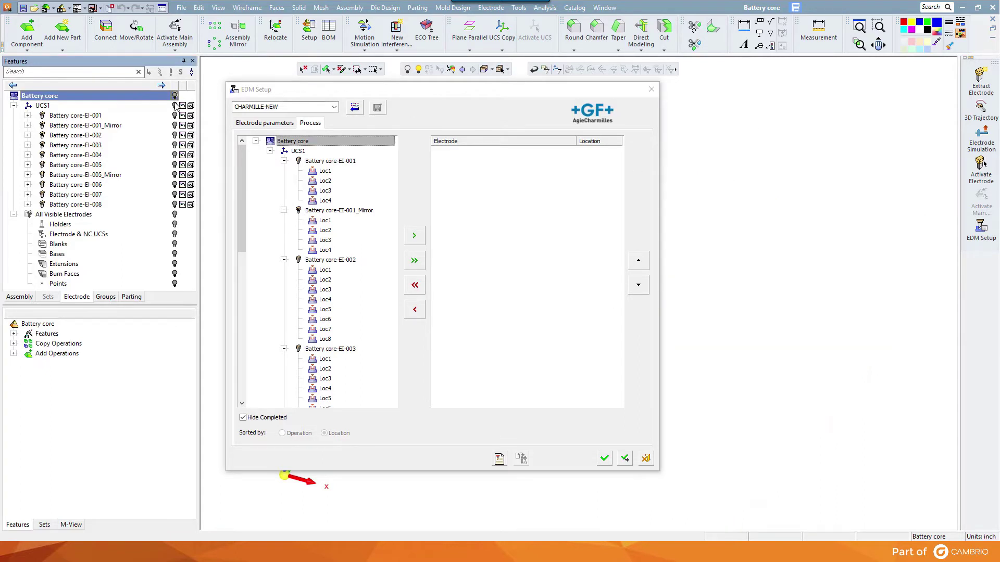
{"action": "left_click", "coordinate": [175, 96]}
{"action": "left_click", "coordinate": [176, 106]}
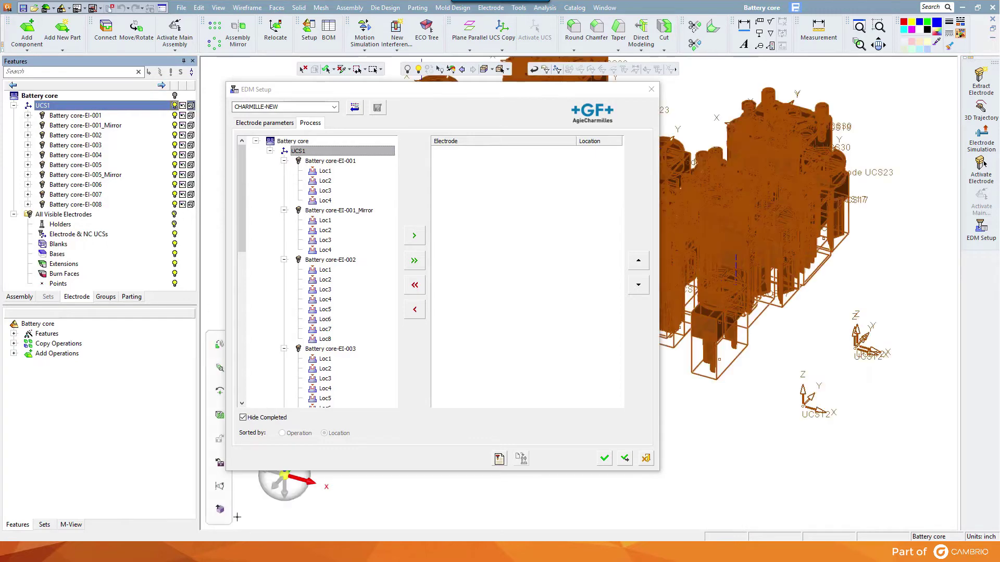
{"action": "left_click", "coordinate": [291, 499]}
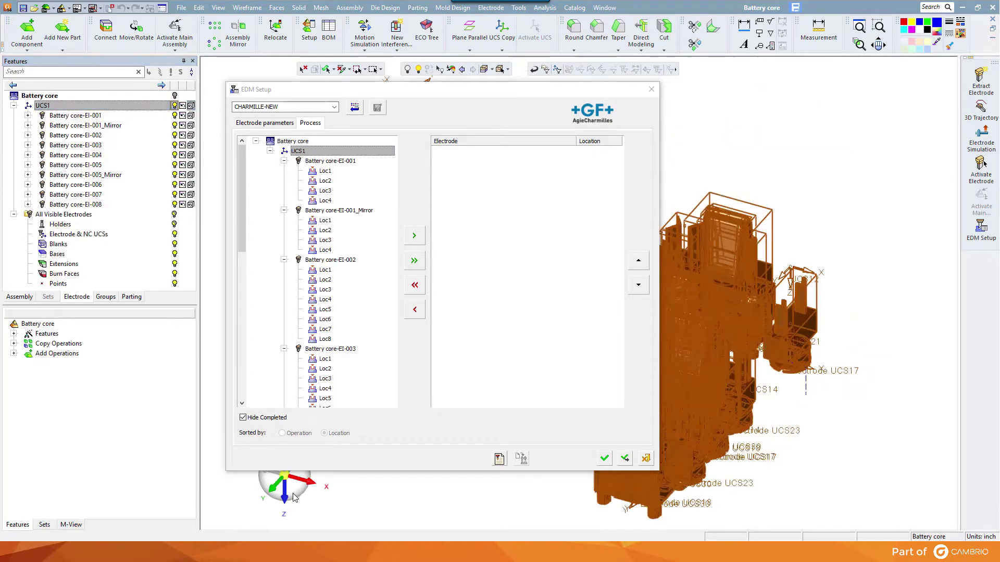
{"action": "left_click", "coordinate": [71, 98]}
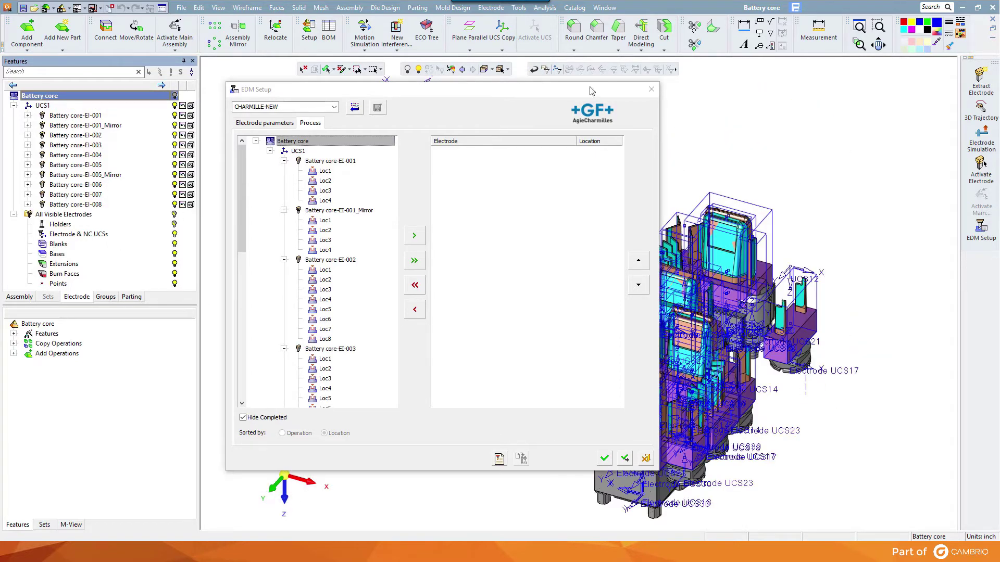
{"action": "left_click_drag", "start_coordinate": [592, 90], "coordinate": [395, 65]}
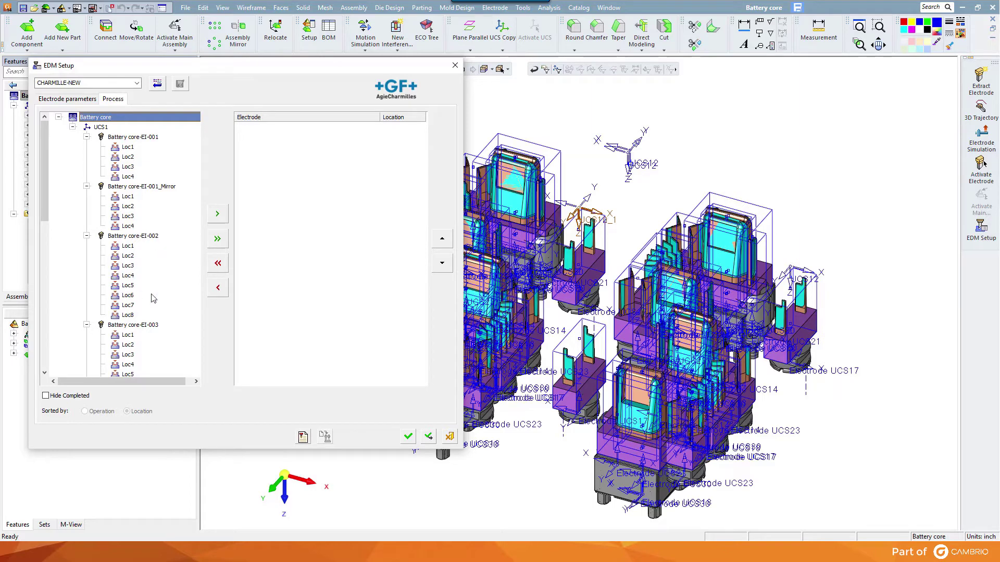
Add all locations of electrodes Battery core-EI-003 and Battery core-EI-004 to the burn sequence
{"action": "scroll", "coordinate": [154, 297], "scroll_direction": "down", "scroll_amount": 2}
{"action": "left_click", "coordinate": [151, 266]}
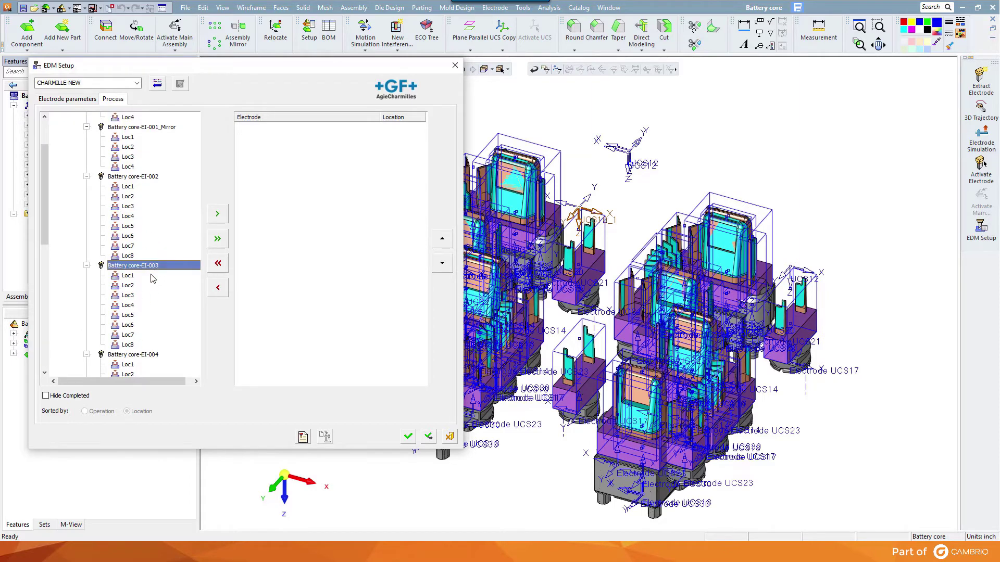
{"action": "left_click", "coordinate": [151, 355], "text": "ctrl"}
{"action": "left_click", "coordinate": [217, 214]}
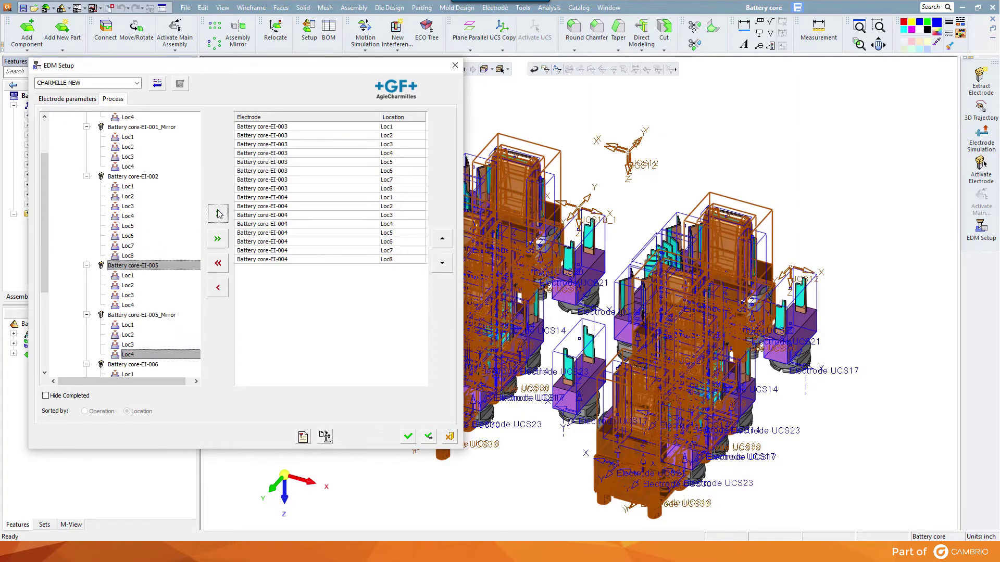
Append all locations of electrodes Battery core-EI-001 and Battery core-EI-001_Mirror to the burn sequence
{"action": "left_click", "coordinate": [154, 138]}
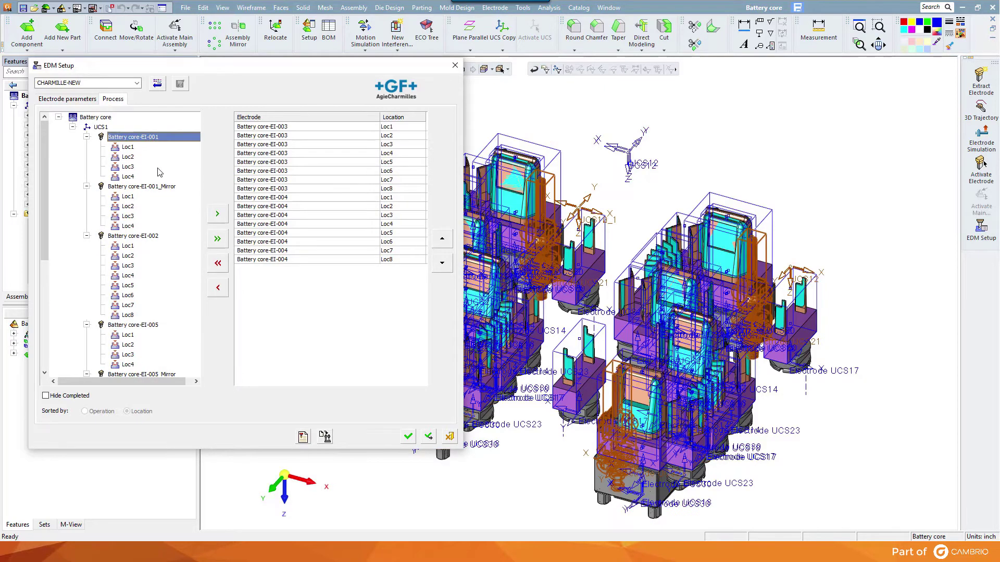
{"action": "left_click", "coordinate": [155, 187], "text": "ctrl"}
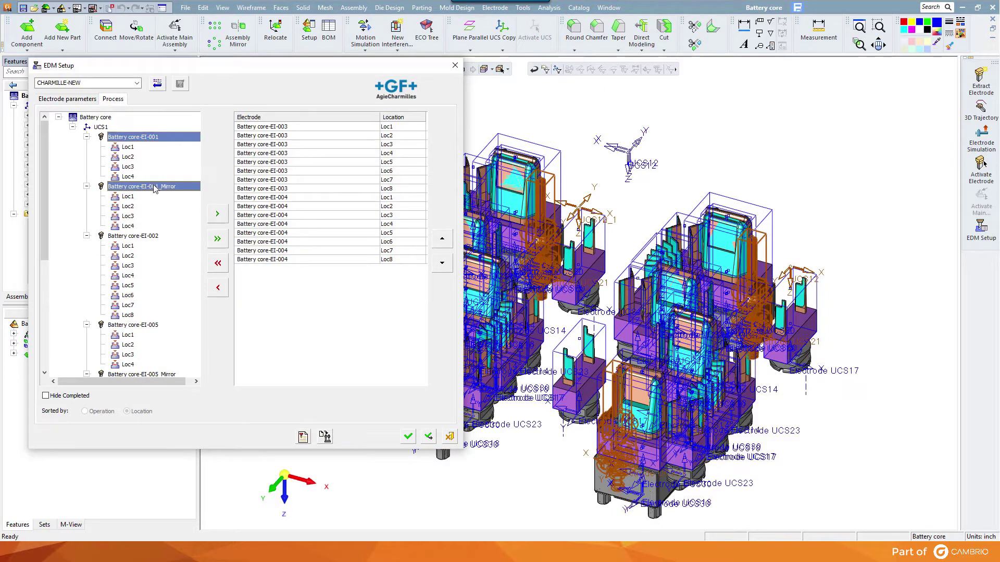
{"action": "left_click", "coordinate": [218, 215]}
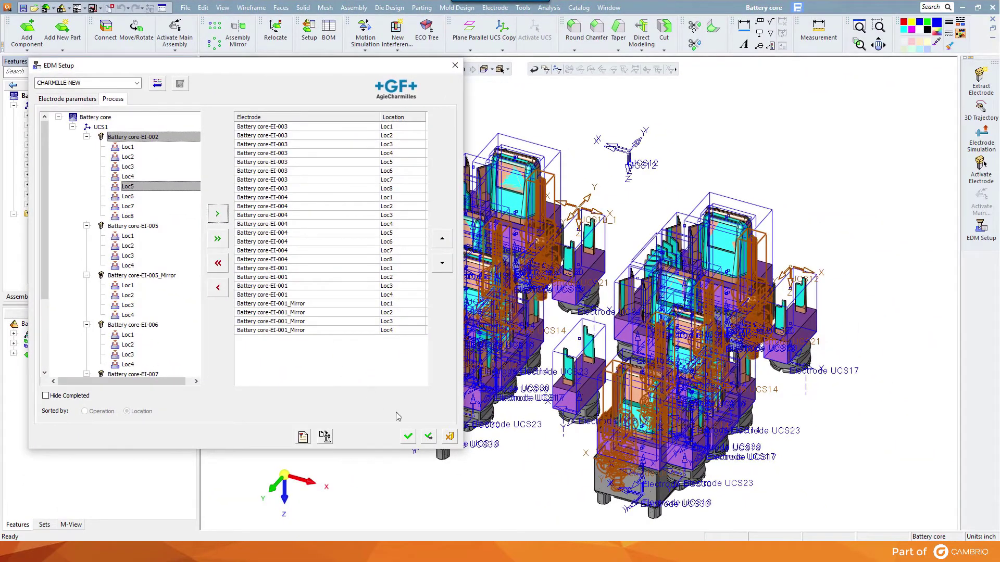
Post-process the burn sequence with CHARMILLE-NEW under the file name "video core 1" and review the output file
{"action": "left_click", "coordinate": [331, 439]}
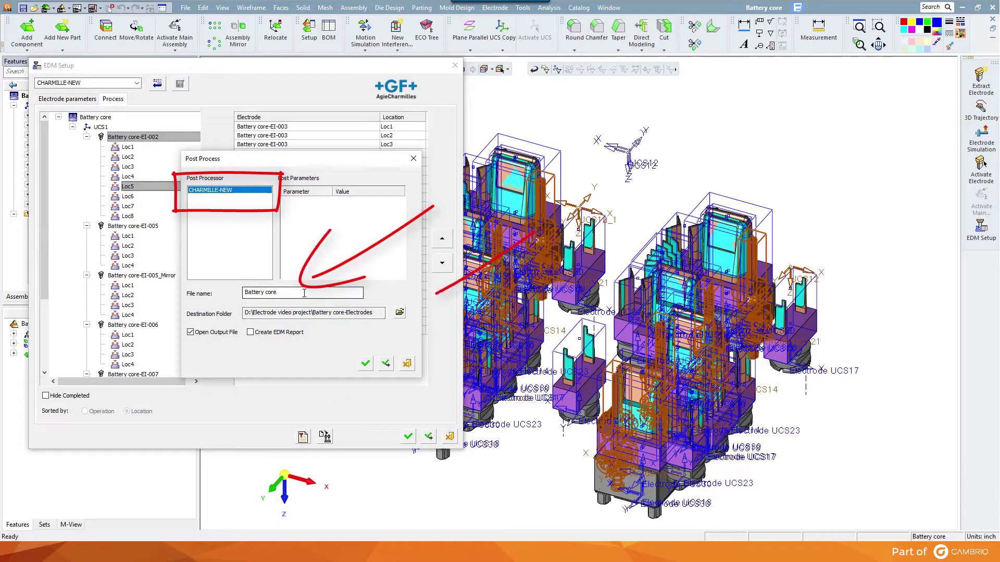
{"action": "left_click_drag", "start_coordinate": [304, 293], "coordinate": [179, 307]}
{"action": "type", "text": "vi"}
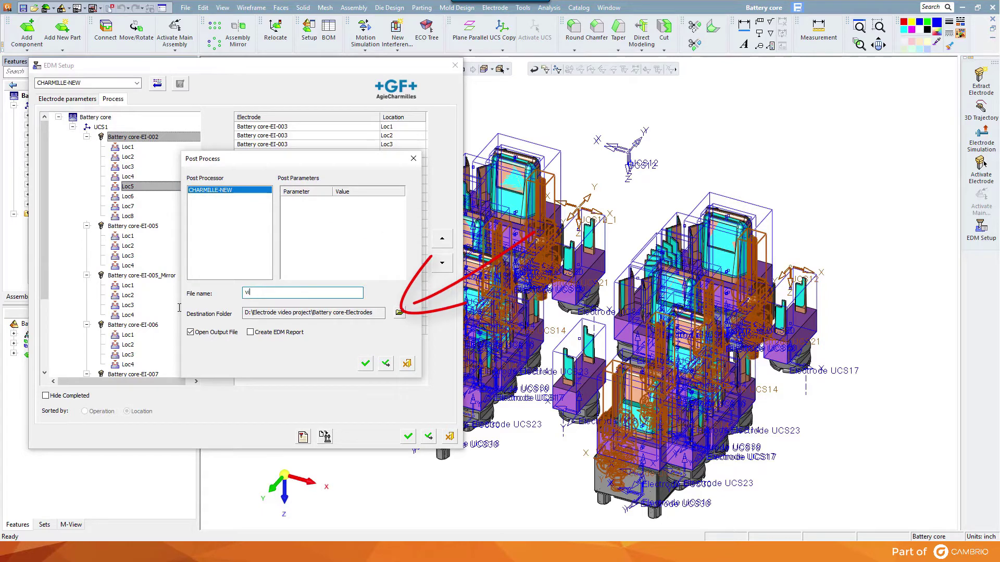
{"action": "type", "text": "deo co"}
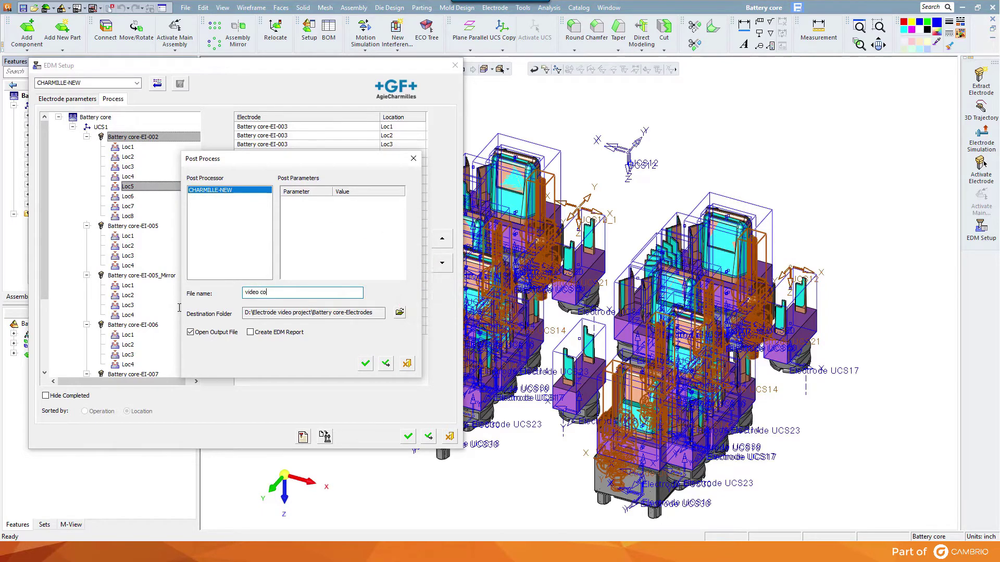
{"action": "type", "text": "re 1"}
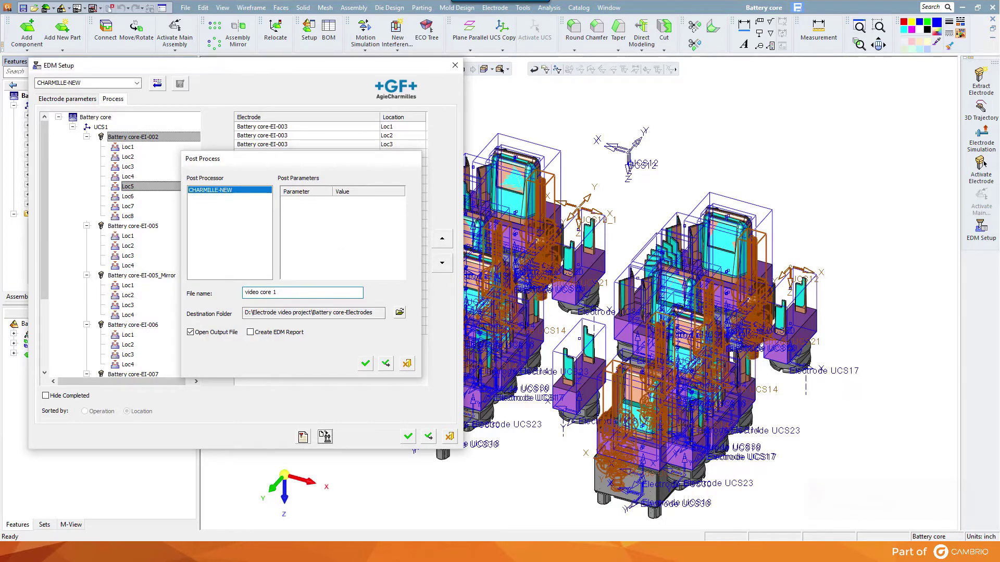
{"action": "key", "text": "Return"}
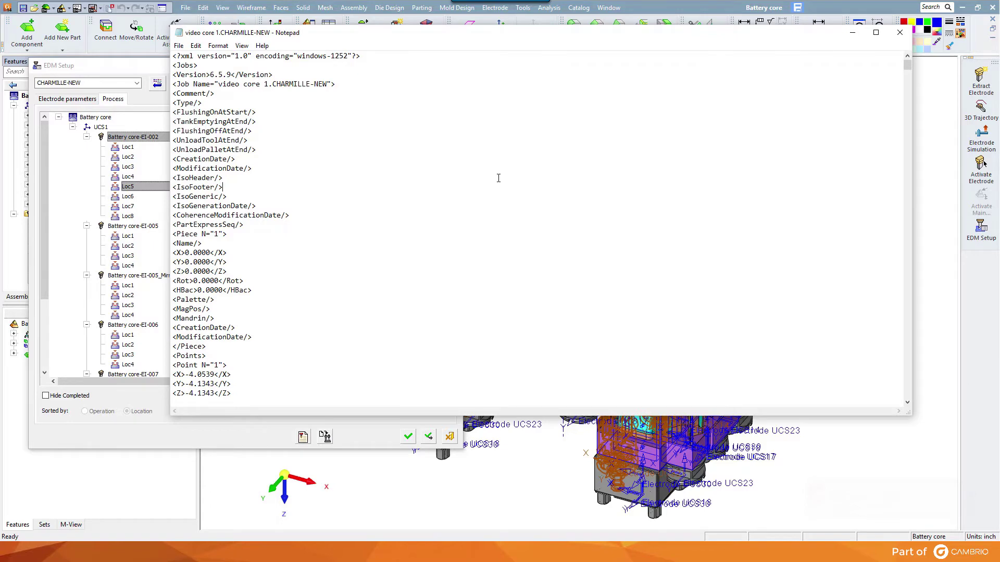
{"action": "scroll", "coordinate": [497, 182], "scroll_direction": "down", "scroll_amount": 10}
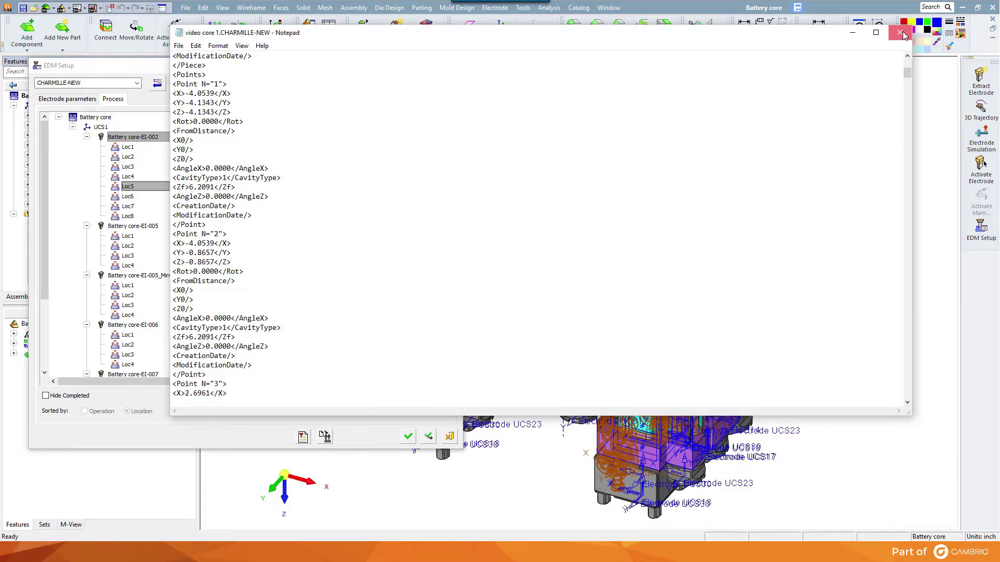
Close the output file and the EDM Setup, and create an electrode drawing of Battery core-EI-001
{"action": "left_click", "coordinate": [899, 33]}
{"action": "left_click", "coordinate": [408, 437]}
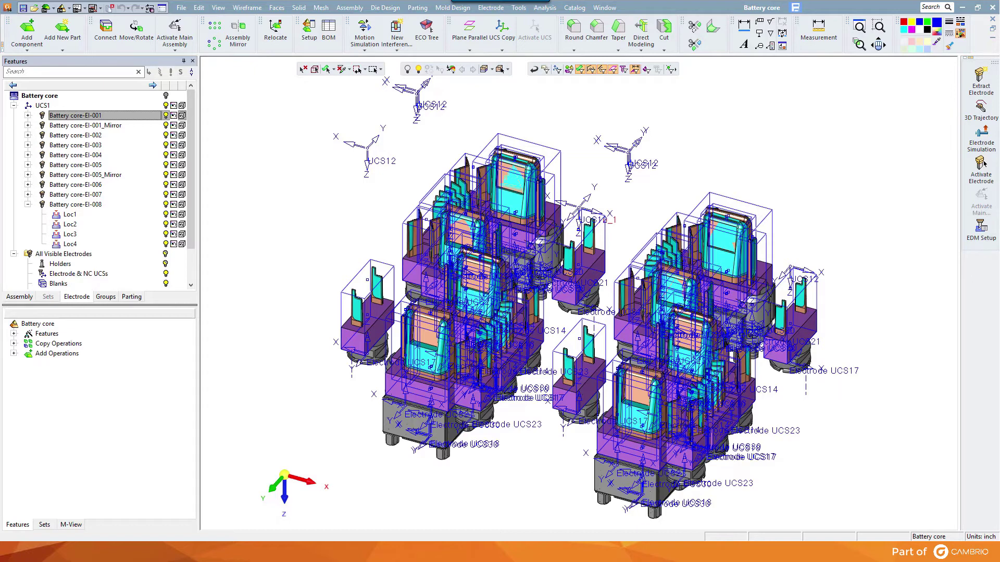
{"action": "left_click", "coordinate": [55, 97]}
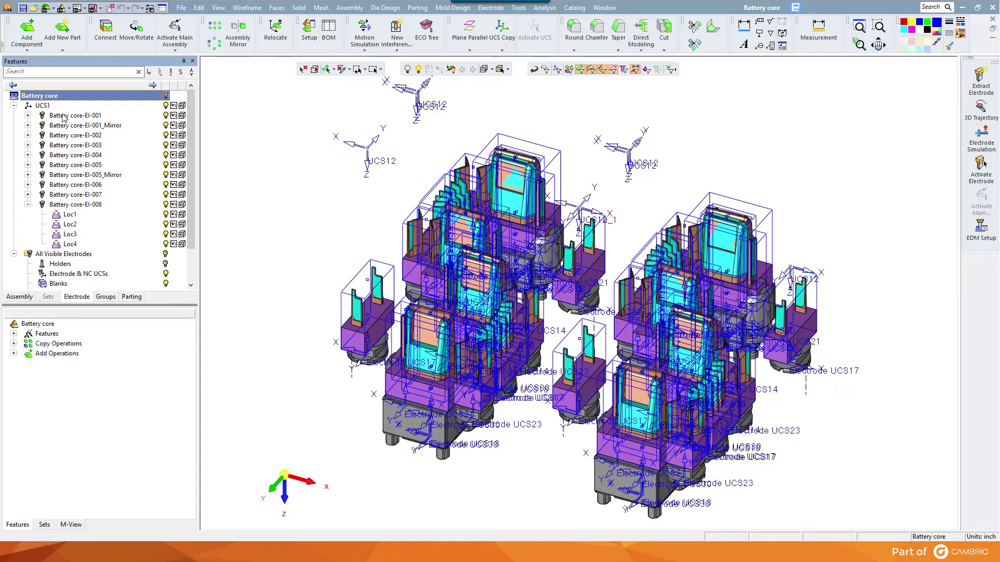
{"action": "right_click", "coordinate": [62, 118]}
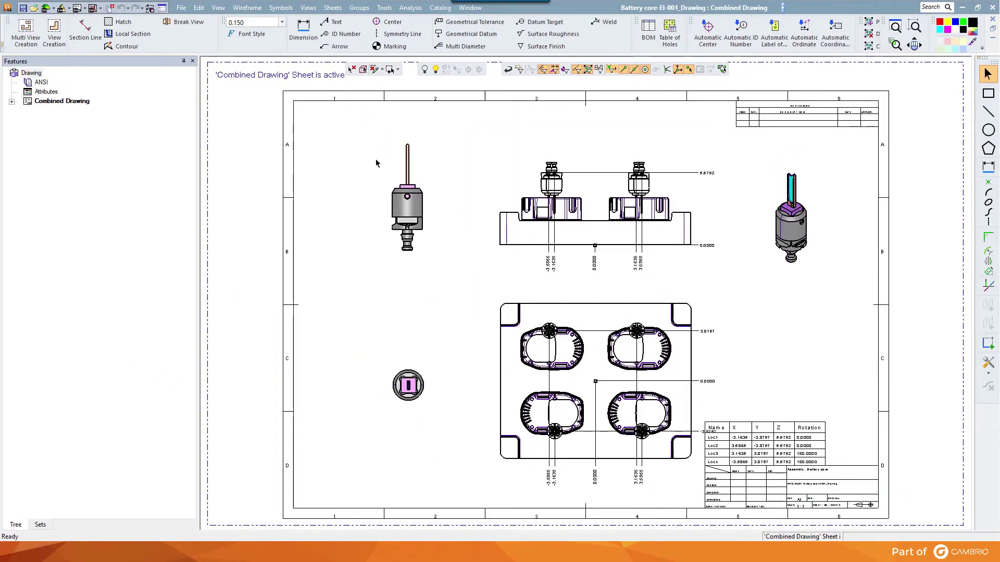
Dimension the width of the electrode's blade tip in the front view and place the dimension beside it
{"action": "right_click", "coordinate": [372, 157]}
{"action": "left_click", "coordinate": [403, 261]}
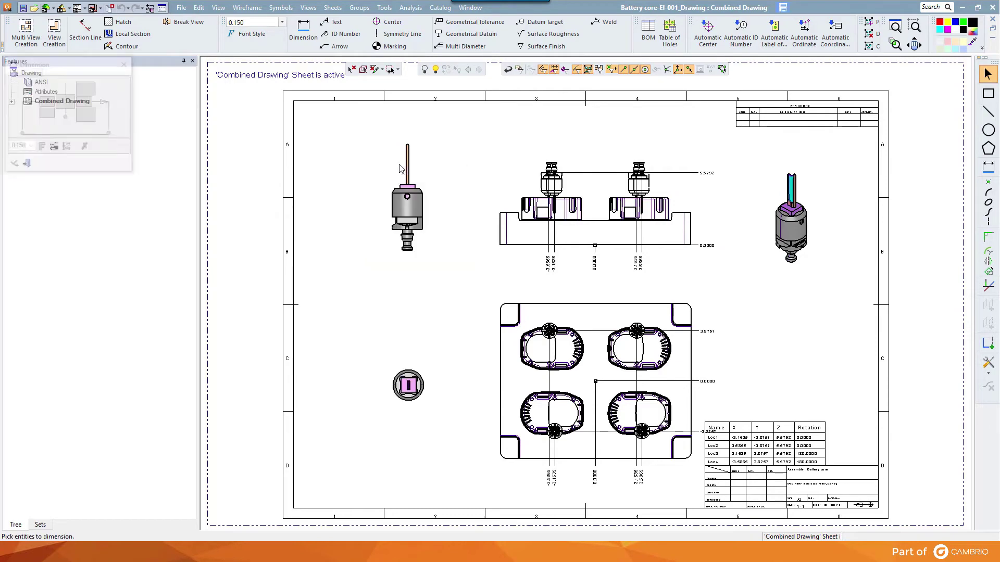
{"action": "scroll", "coordinate": [401, 156], "scroll_direction": "up", "scroll_amount": 5}
{"action": "left_click", "coordinate": [589, 101]}
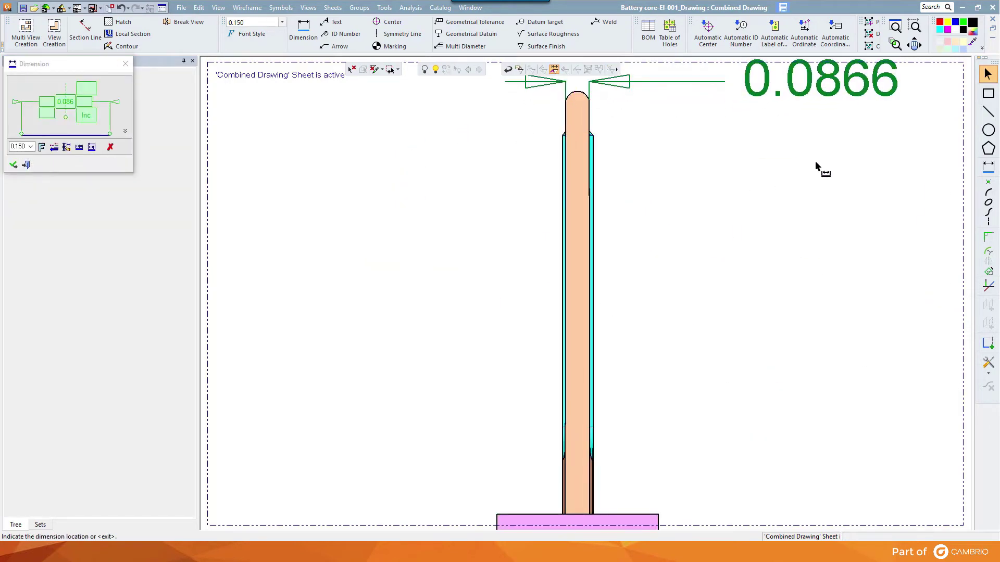
{"action": "scroll", "coordinate": [547, 431], "scroll_direction": "down", "scroll_amount": 8}
{"action": "scroll", "coordinate": [613, 252], "scroll_direction": "up", "scroll_amount": 6}
{"action": "right_click", "coordinate": [616, 250]}
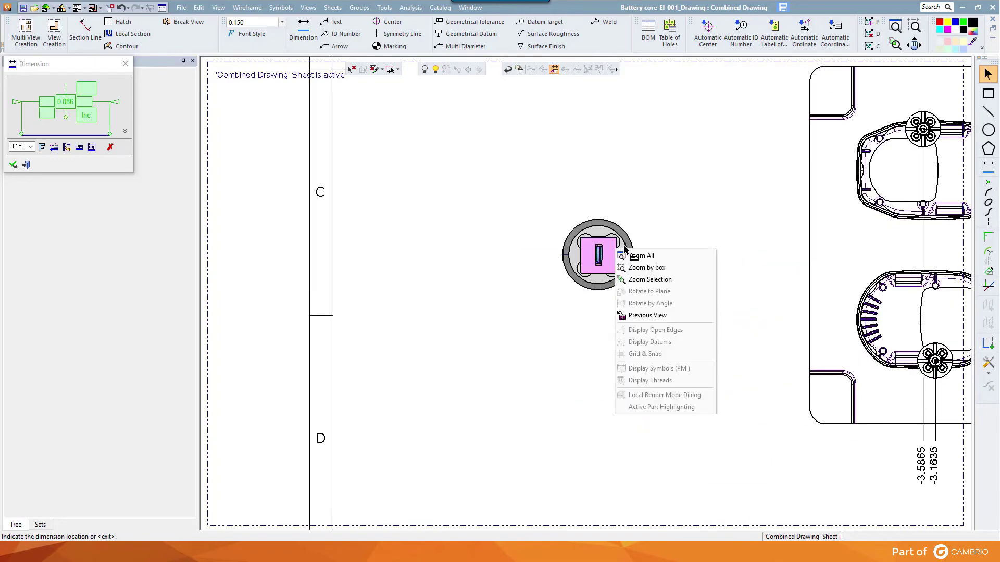
{"action": "key", "text": "Escape"}
Dimension the length of the electrode blade in the plan view, placing it beside the holder, and show the whole sheet
{"action": "scroll", "coordinate": [602, 252], "scroll_direction": "up", "scroll_amount": 5}
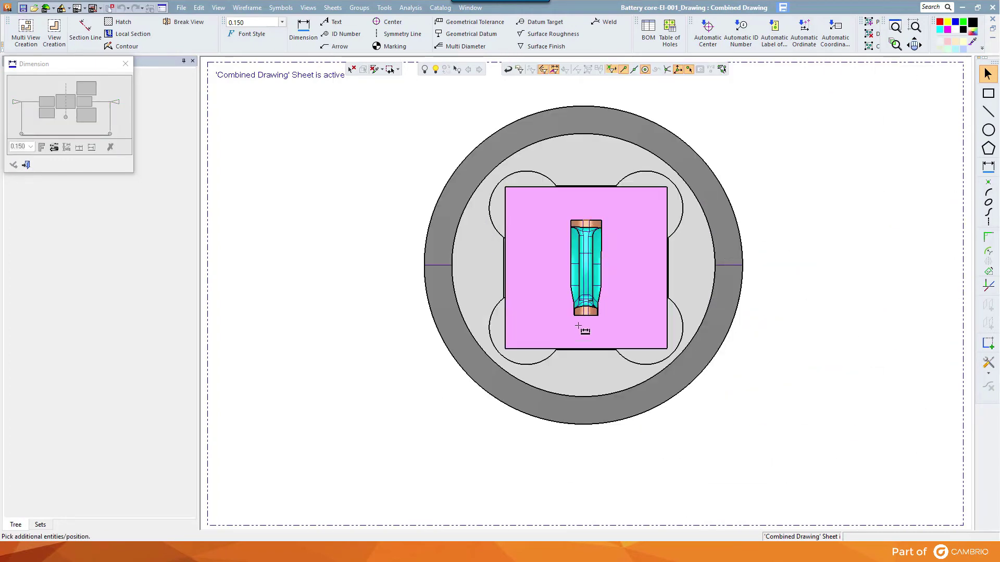
{"action": "left_click", "coordinate": [667, 307]}
{"action": "scroll", "coordinate": [791, 284], "scroll_direction": "down", "scroll_amount": 5}
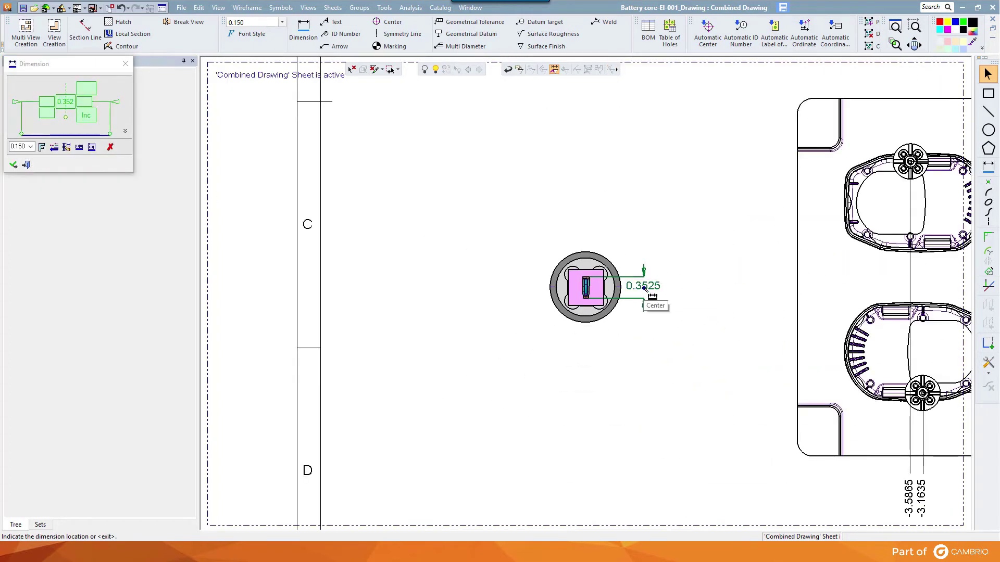
{"action": "right_click", "coordinate": [657, 188]}
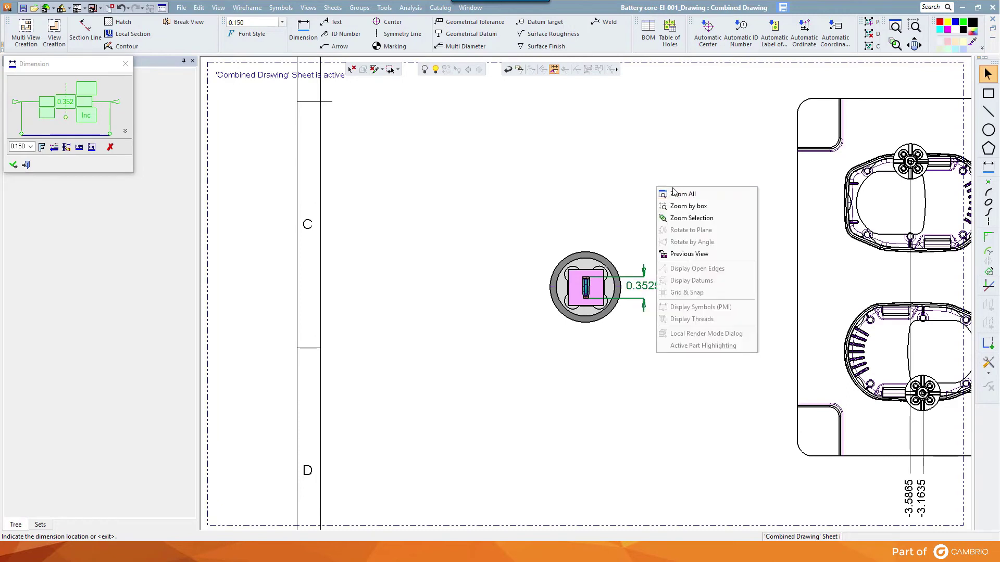
{"action": "left_click", "coordinate": [681, 195]}
{"action": "right_click", "coordinate": [681, 196]}
{"action": "middle_click", "coordinate": [682, 197]}
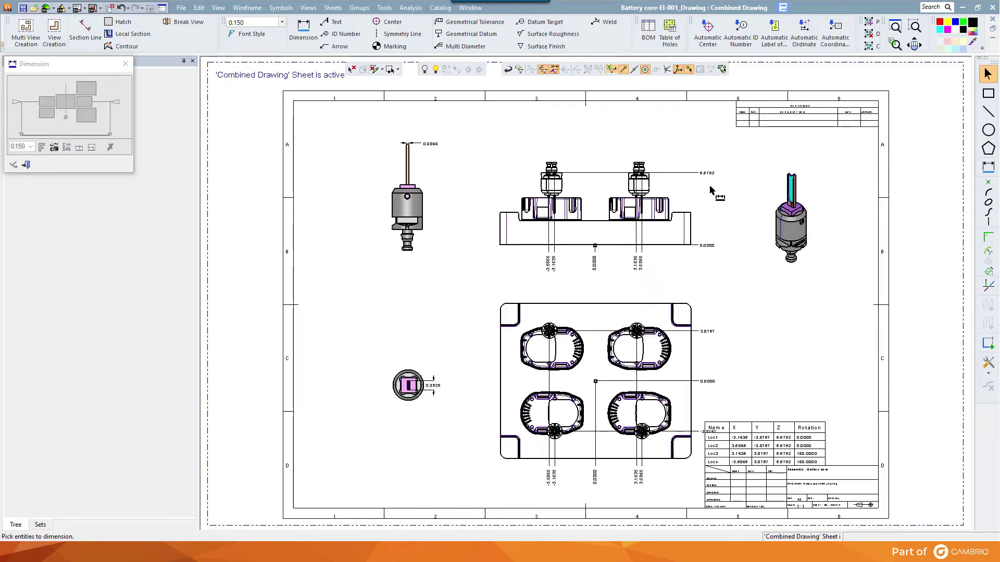
Finish dimensioning and close the electrode drawing with its changes saved
{"action": "left_click", "coordinate": [27, 165]}
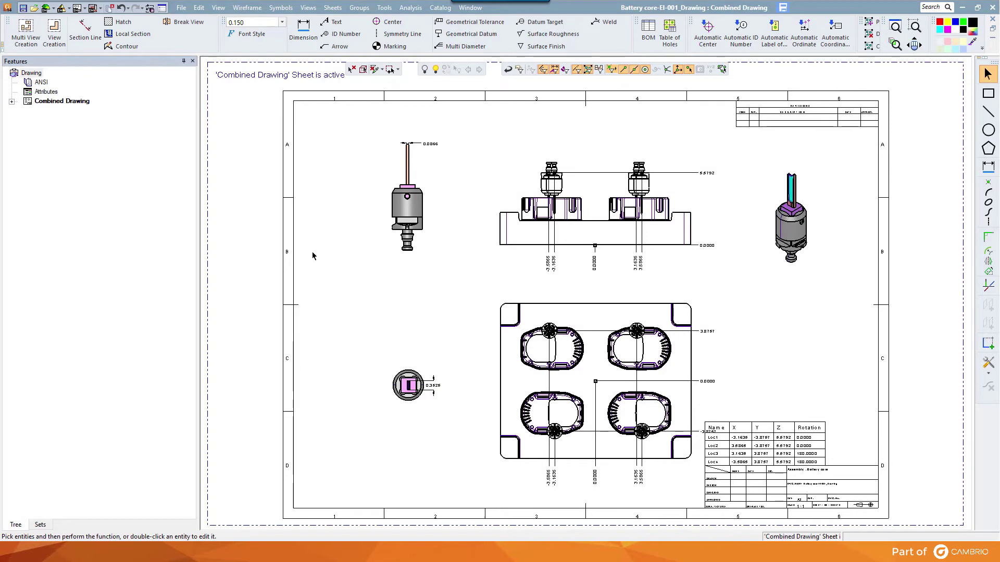
{"action": "left_click", "coordinate": [992, 19]}
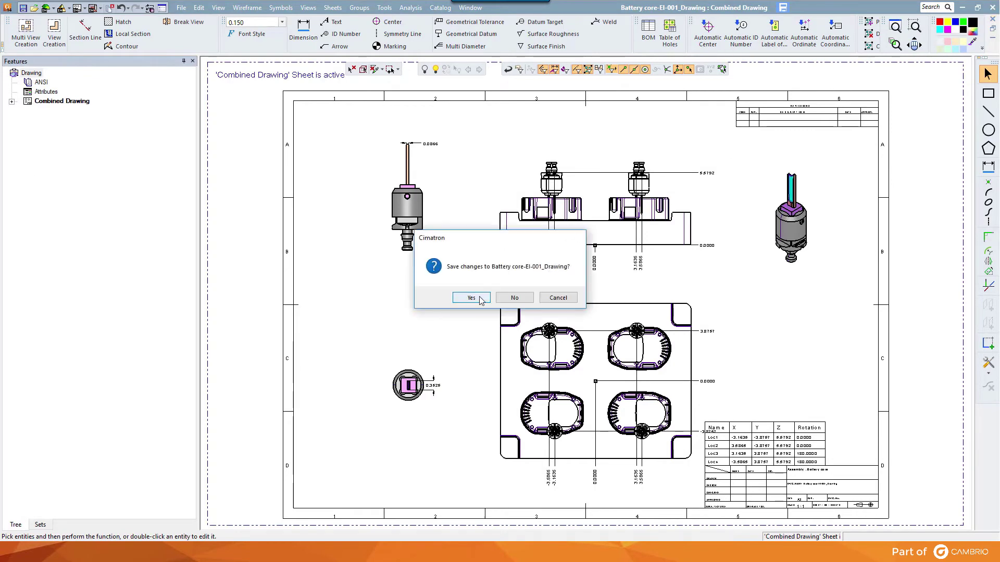
{"action": "left_click", "coordinate": [471, 299]}
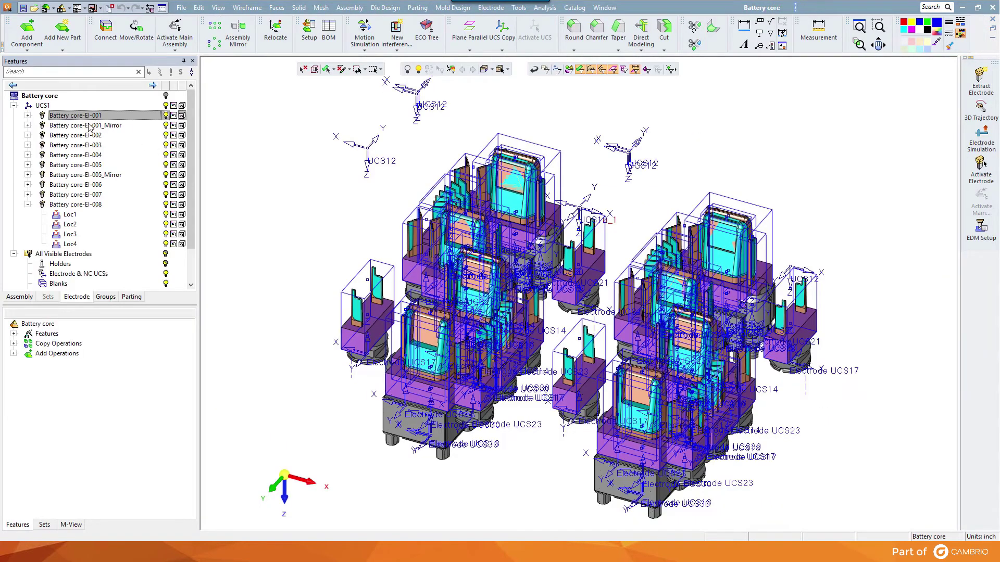
Create and open one assembly drawing for electrodes Battery core-EI-001, EI-001_Mirror, EI-002 and EI-003
{"action": "left_click", "coordinate": [86, 146], "text": "shift"}
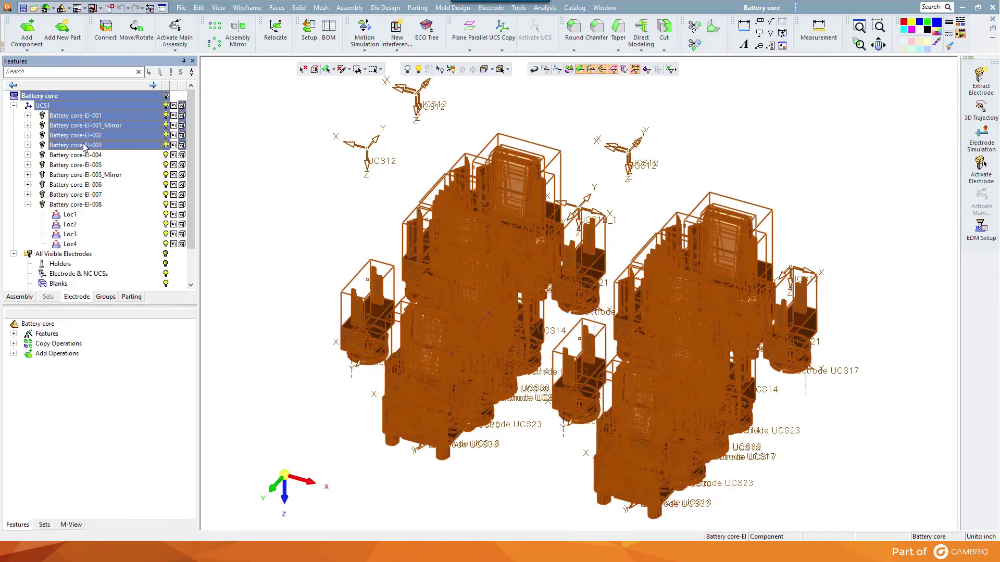
{"action": "right_click", "coordinate": [85, 148]}
{"action": "left_click", "coordinate": [79, 118]}
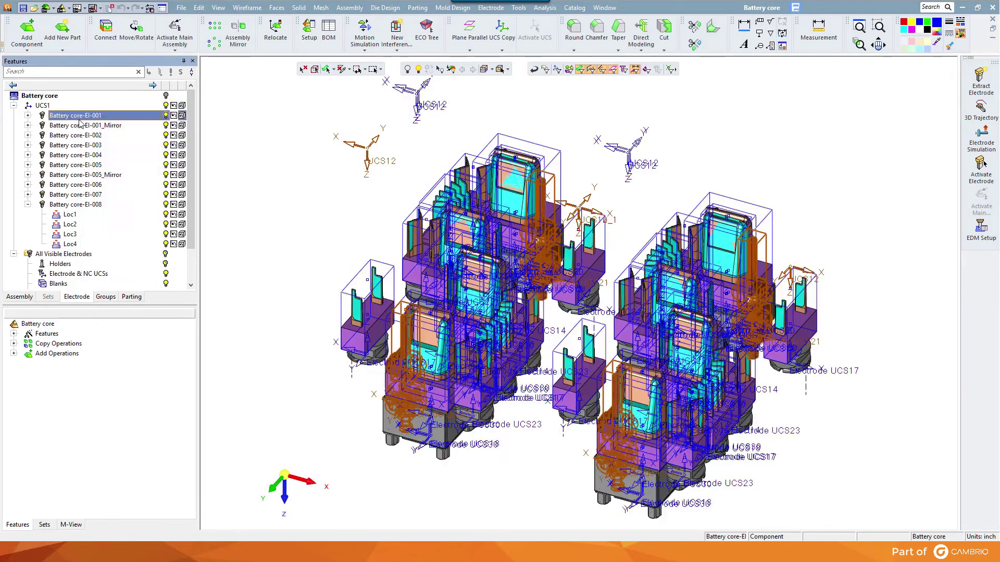
{"action": "left_click", "coordinate": [77, 146], "text": "shift"}
{"action": "right_click", "coordinate": [77, 148]}
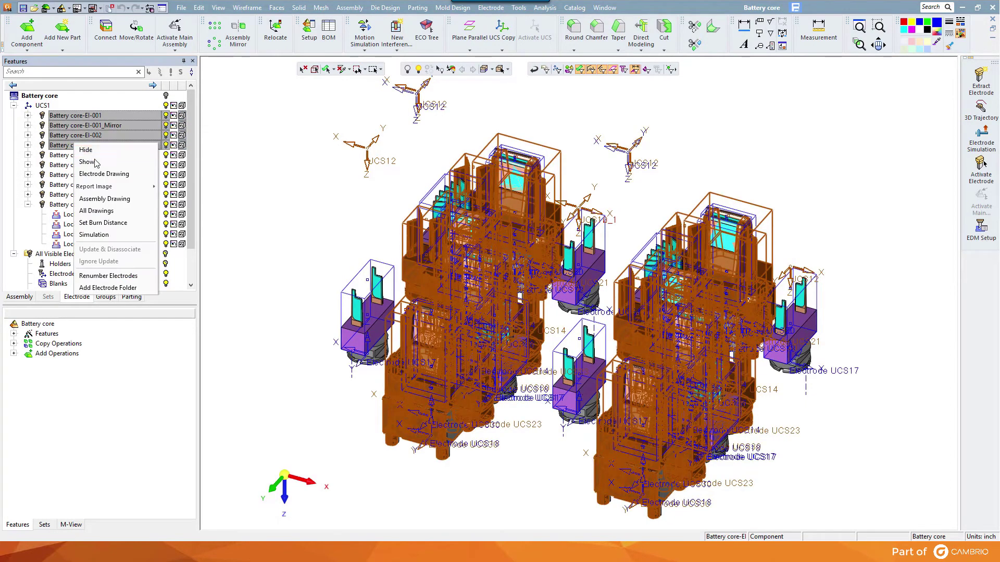
{"action": "left_click", "coordinate": [109, 199]}
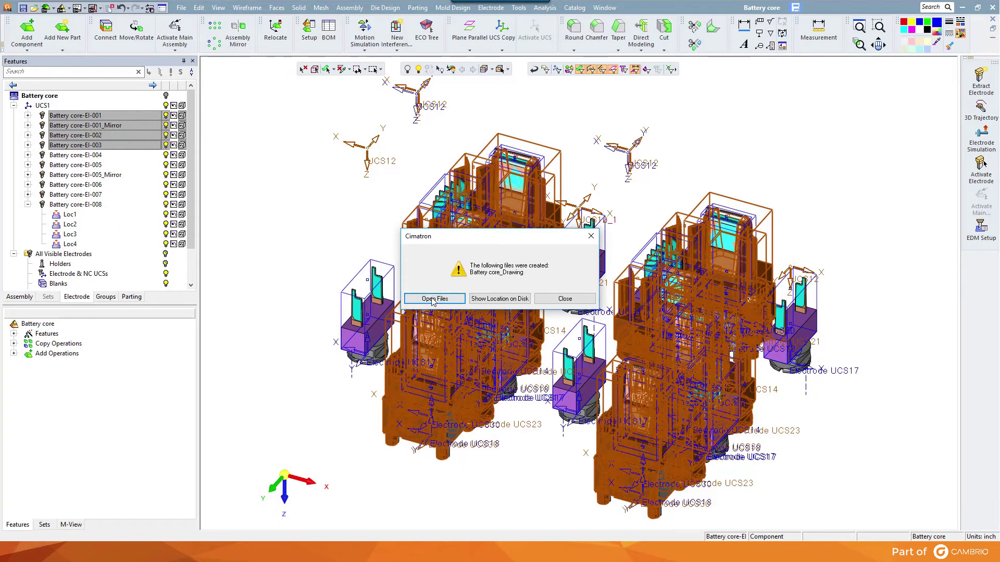
{"action": "left_click", "coordinate": [435, 299]}
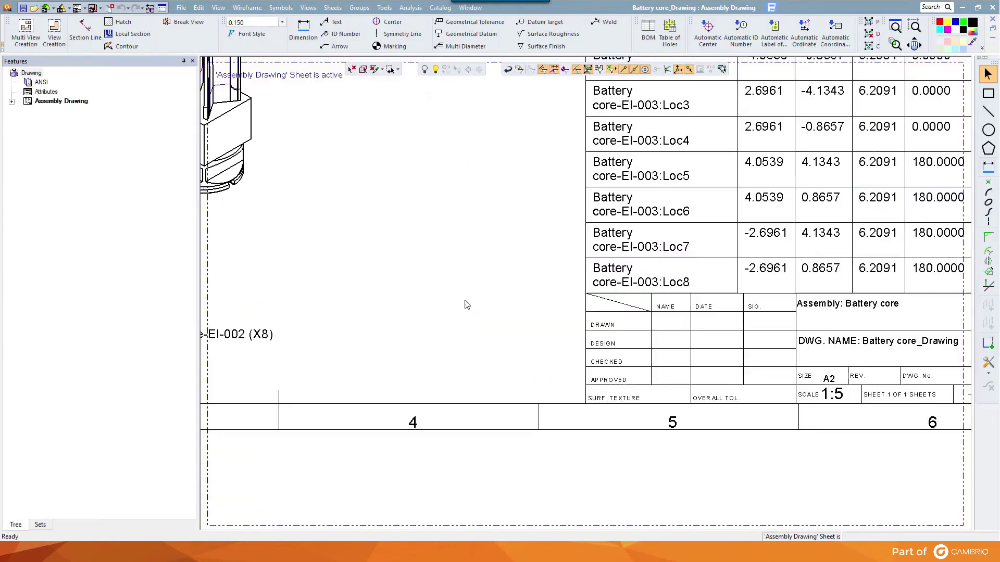
Review the full assembly drawing sheet with its views and location table, and close it with the changes saved
{"action": "right_click", "coordinate": [520, 298]}
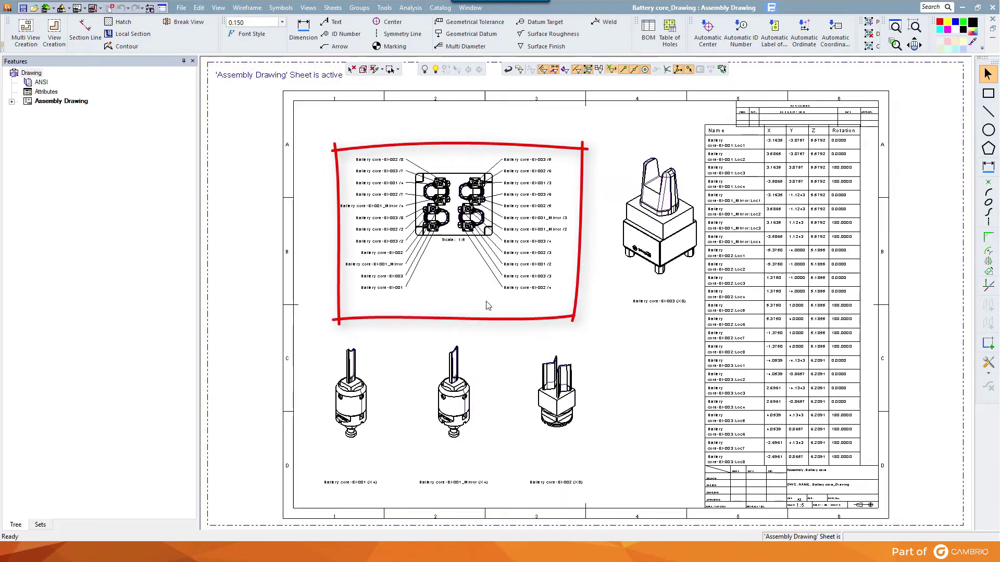
{"action": "left_click", "coordinate": [542, 301]}
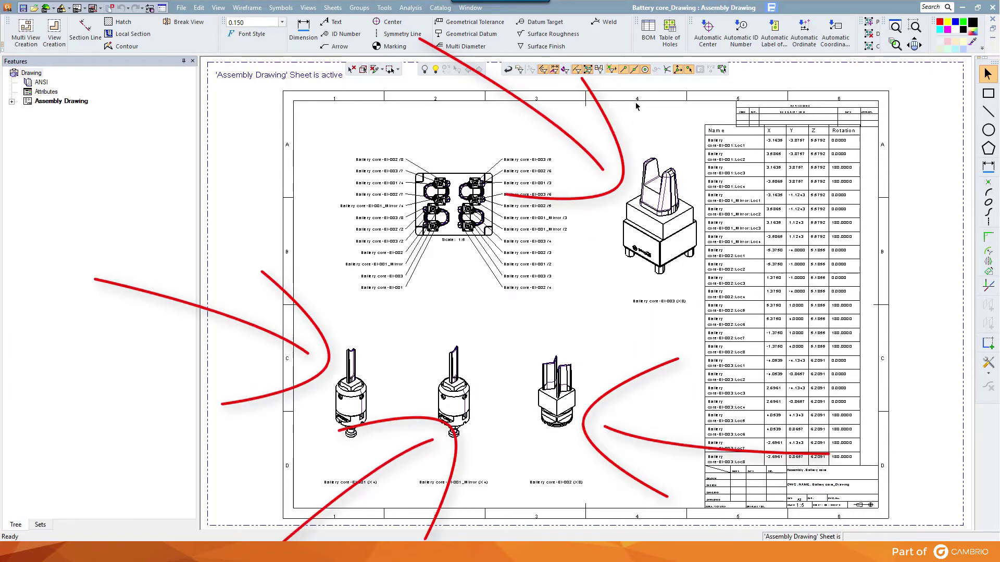
{"action": "left_click", "coordinate": [992, 20]}
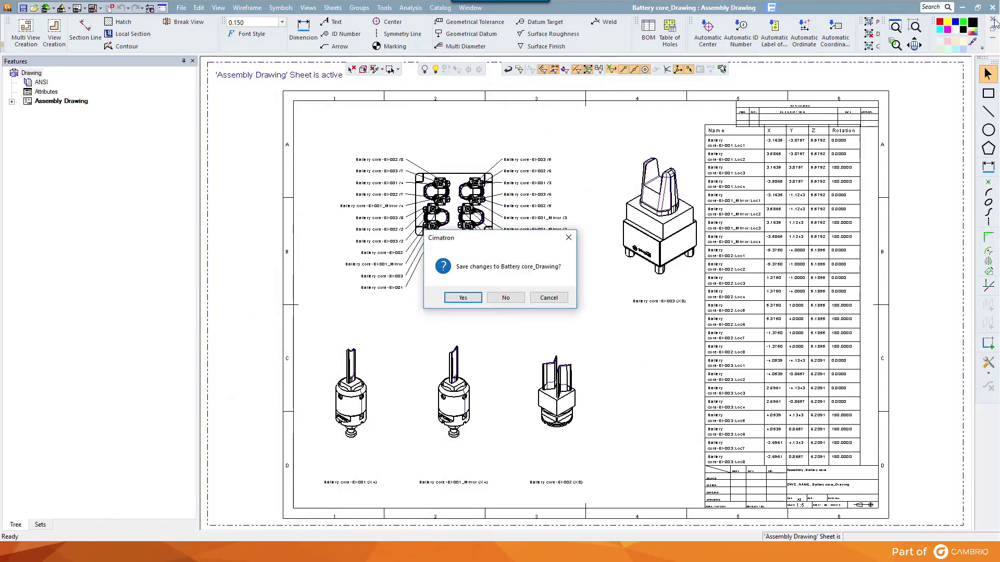
{"action": "left_click", "coordinate": [464, 299]}
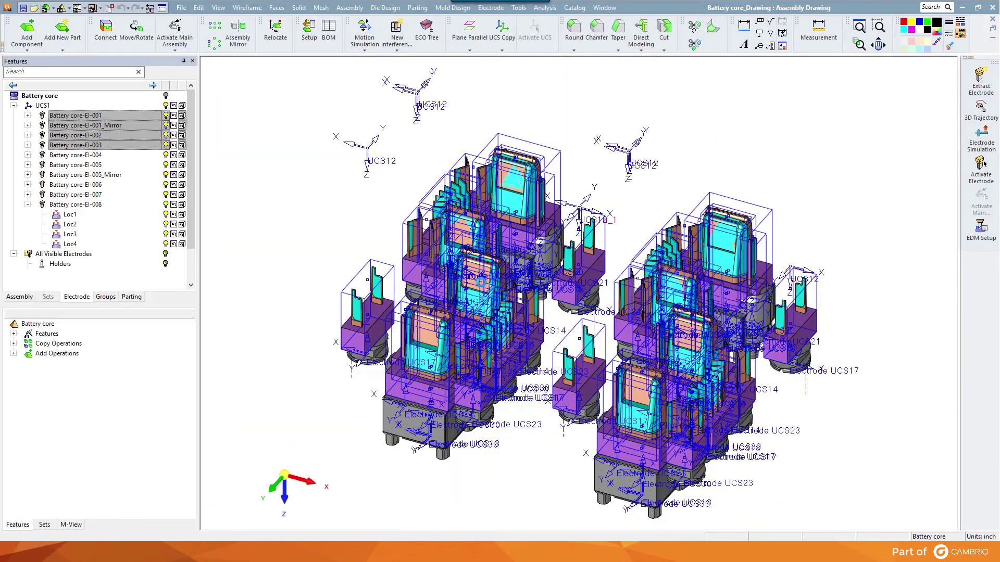
Generate an Excel EDM report of all UCS1 electrodes with the Standard_EDM_Report template, named "Battery core ele", and open it
{"action": "right_click", "coordinate": [57, 106]}
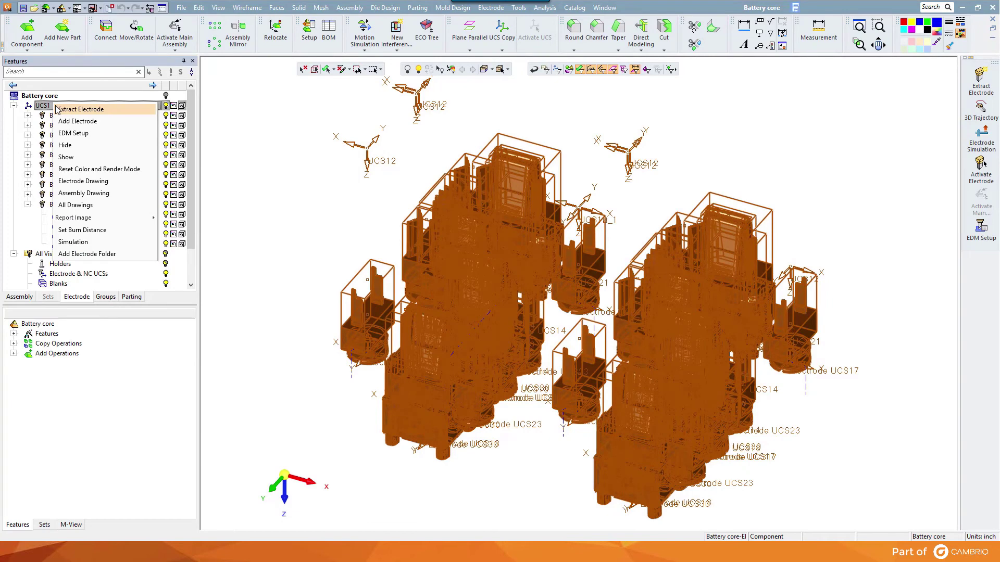
{"action": "left_click", "coordinate": [67, 133]}
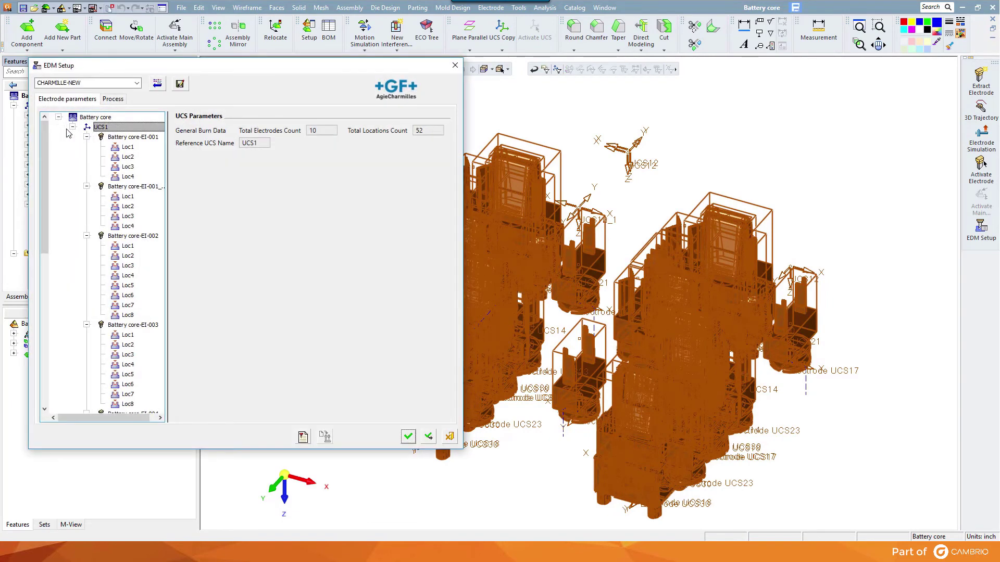
{"action": "left_click", "coordinate": [304, 438]}
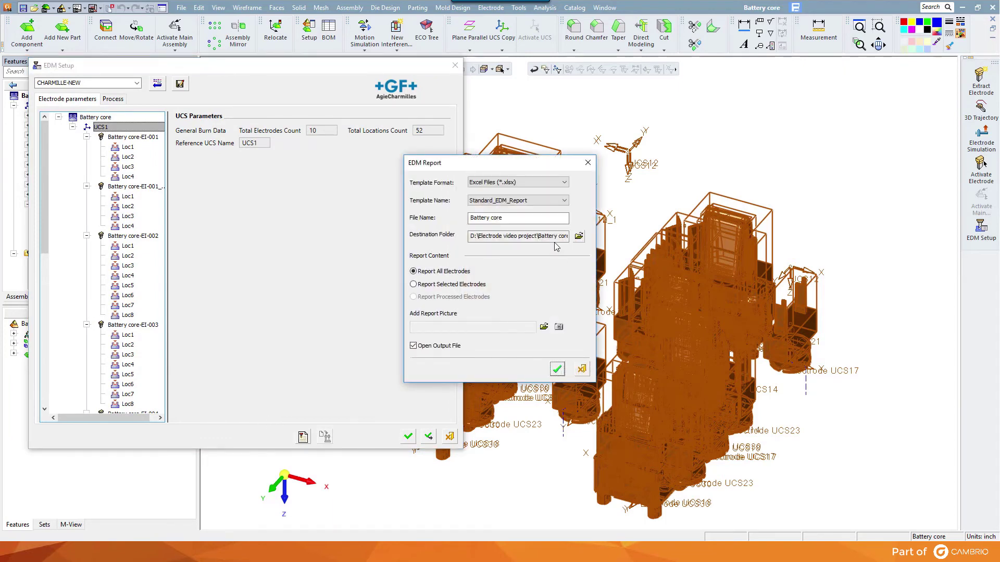
{"action": "left_click", "coordinate": [523, 219]}
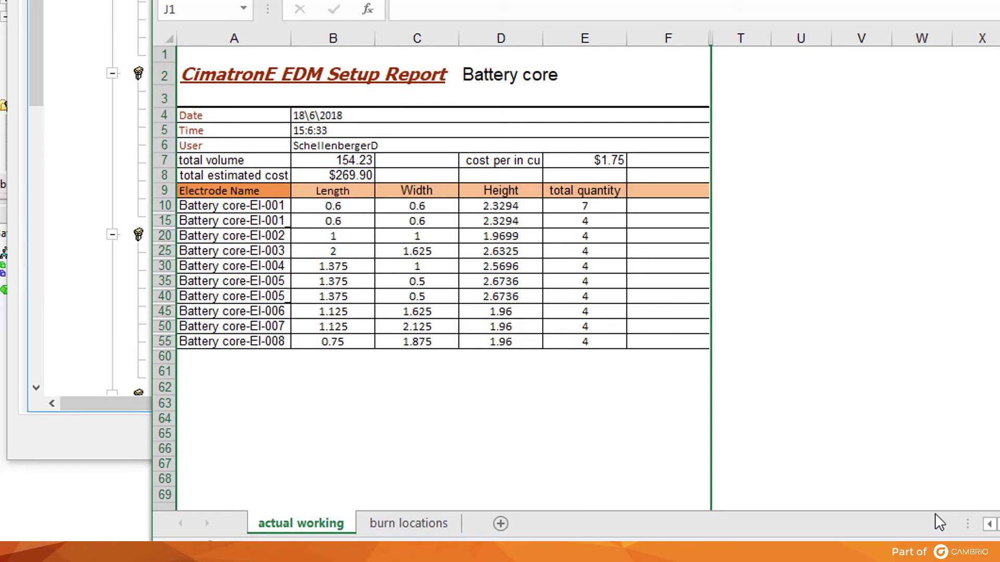
Examine the burn locations sheet of the report, reading the start and end coordinates of every electrode down to Battery core-EI-008
{"action": "left_click", "coordinate": [395, 520]}
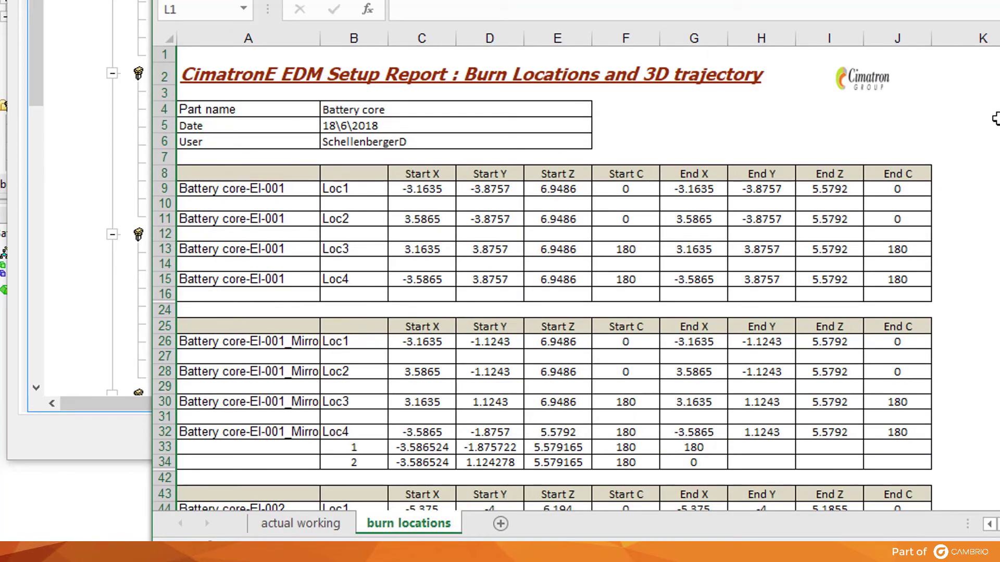
{"action": "scroll", "coordinate": [990, 122], "scroll_direction": "down", "scroll_amount": 7}
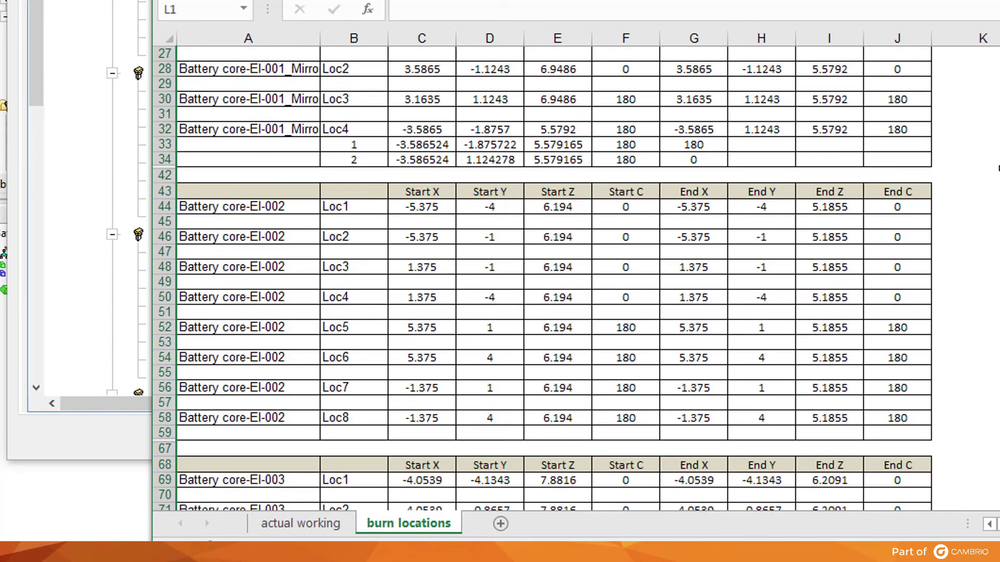
{"action": "scroll", "coordinate": [543, 278], "scroll_direction": "down", "scroll_amount": 10}
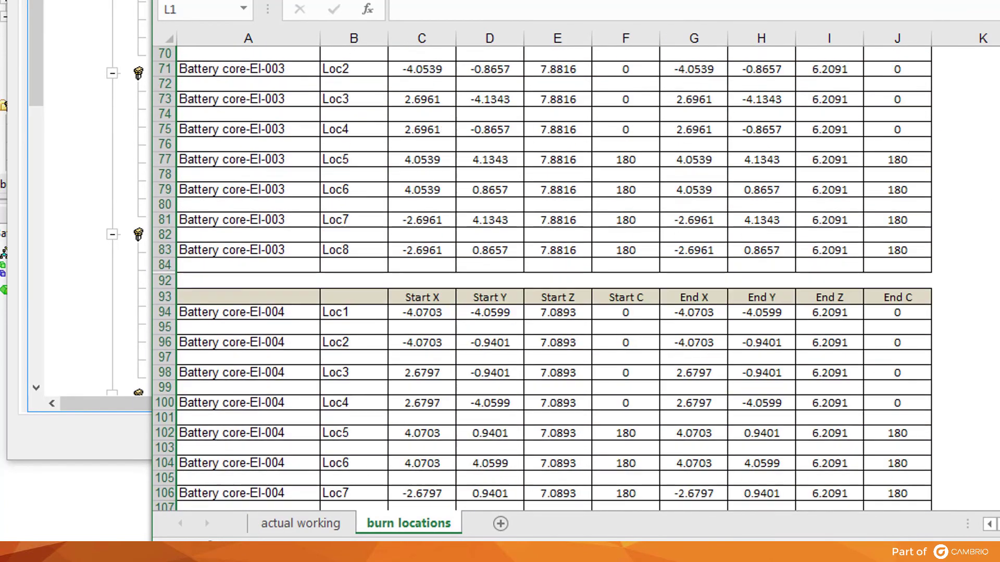
{"action": "scroll", "coordinate": [542, 278], "scroll_direction": "down", "scroll_amount": 9}
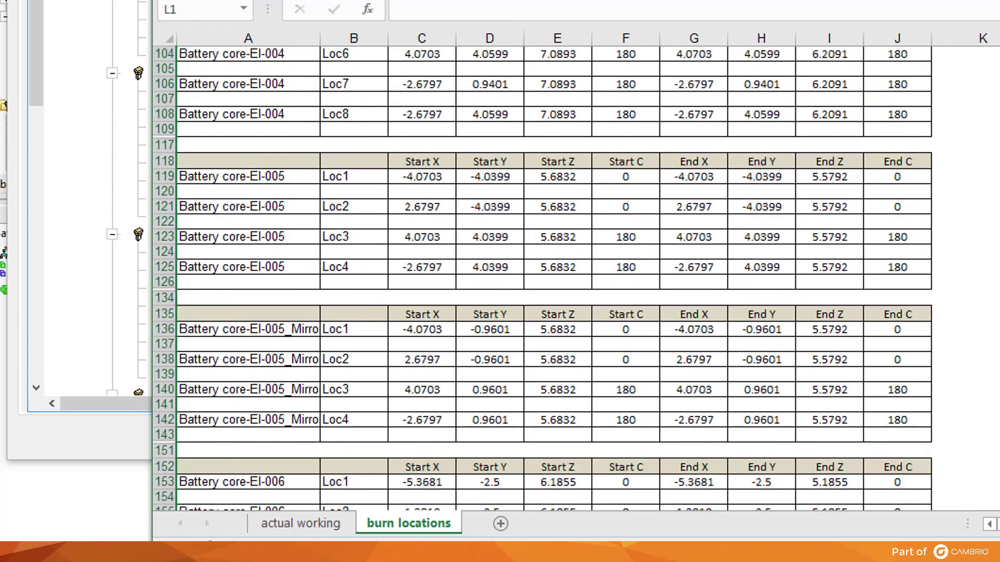
{"action": "scroll", "coordinate": [542, 278], "scroll_direction": "down", "scroll_amount": 10}
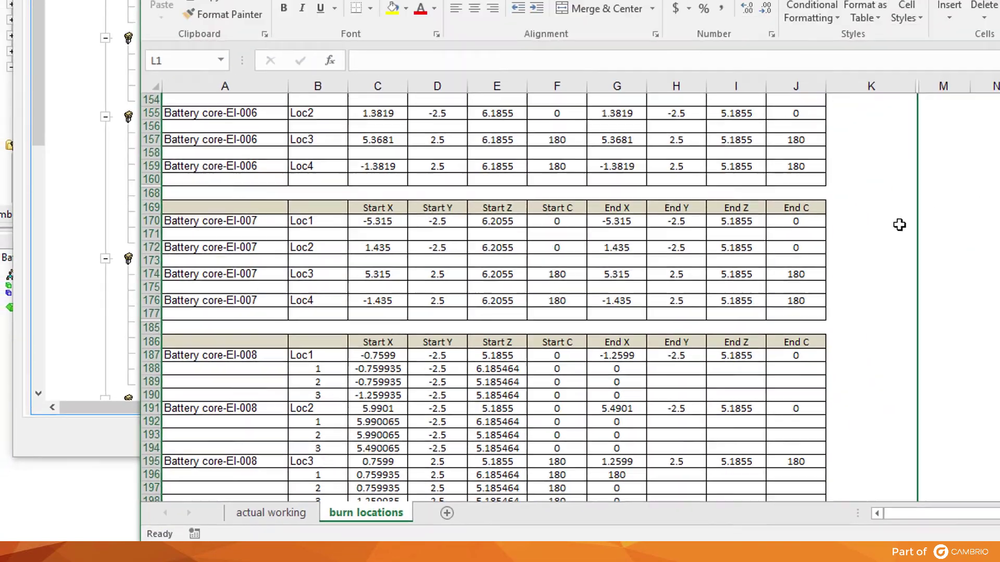
{"action": "scroll", "coordinate": [585, 303], "scroll_direction": "down", "scroll_amount": 3}
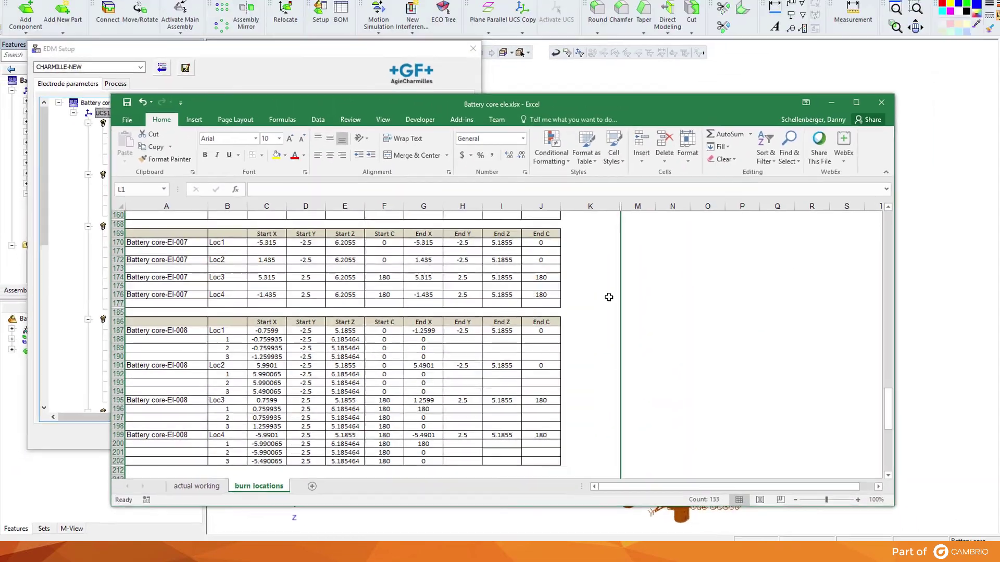
{"action": "scroll", "coordinate": [583, 303], "scroll_direction": "down", "scroll_amount": 5}
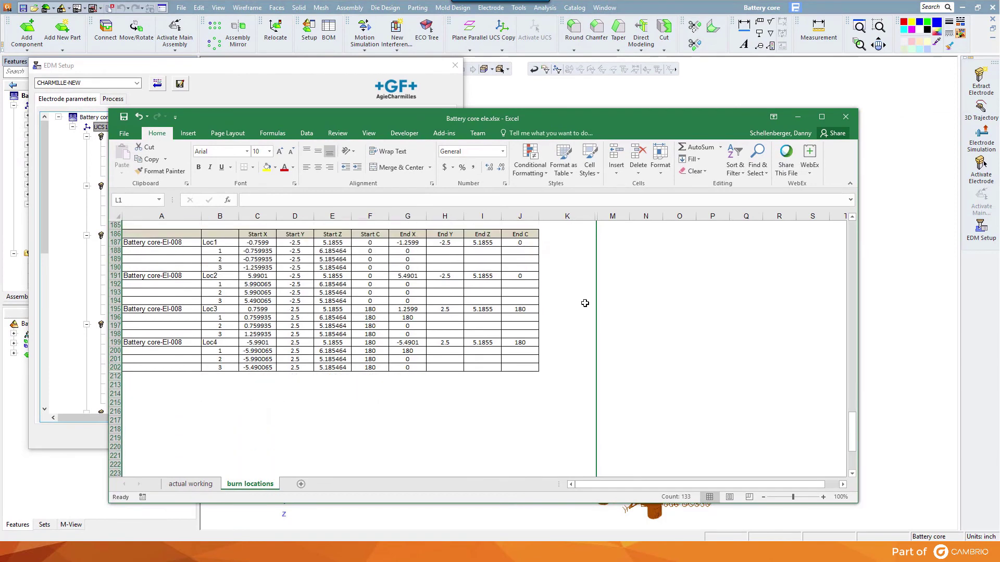
{"action": "scroll", "coordinate": [585, 304], "scroll_direction": "up", "scroll_amount": 1}
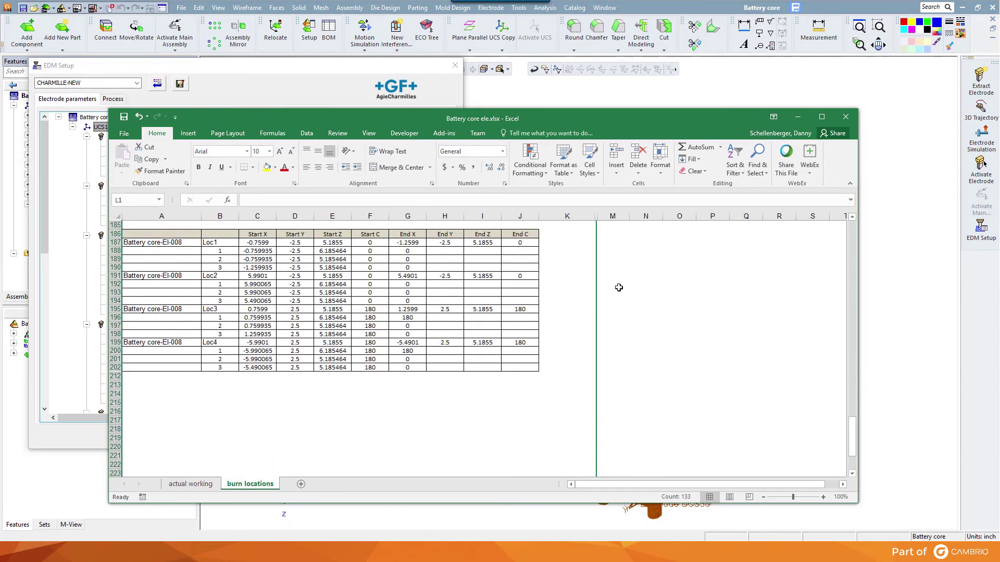